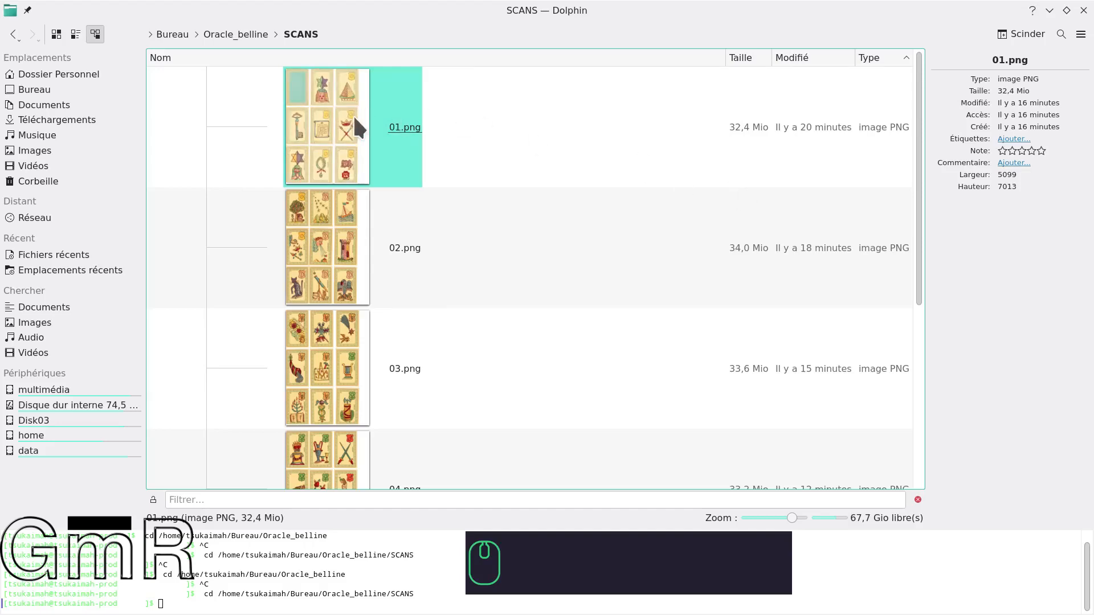
Open 01.png from the SCANS folder in GIMP and close the About dialog
scroll(347, 118, "down", 1)
scroll(347, 118, "down", 2)
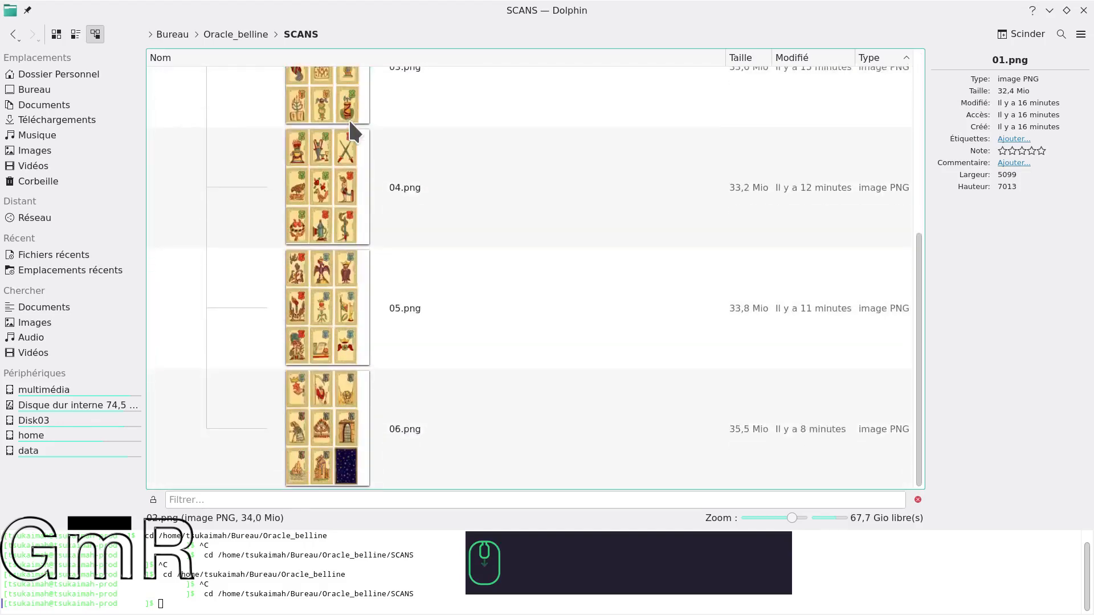
scroll(350, 123, "up", 3)
scroll(406, 140, "down", 3)
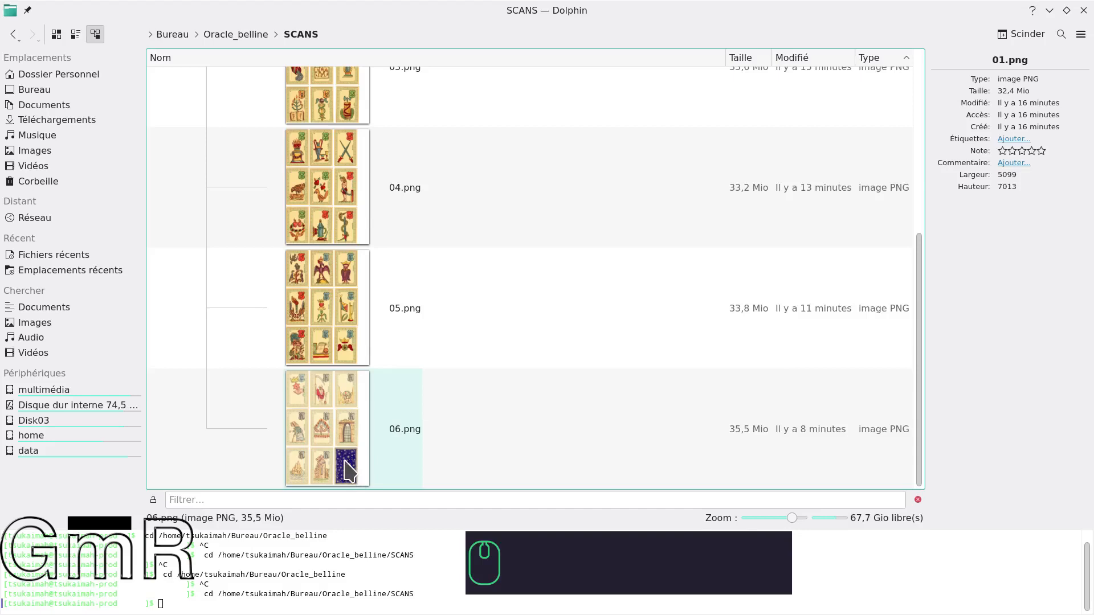
scroll(348, 470, "up", 3)
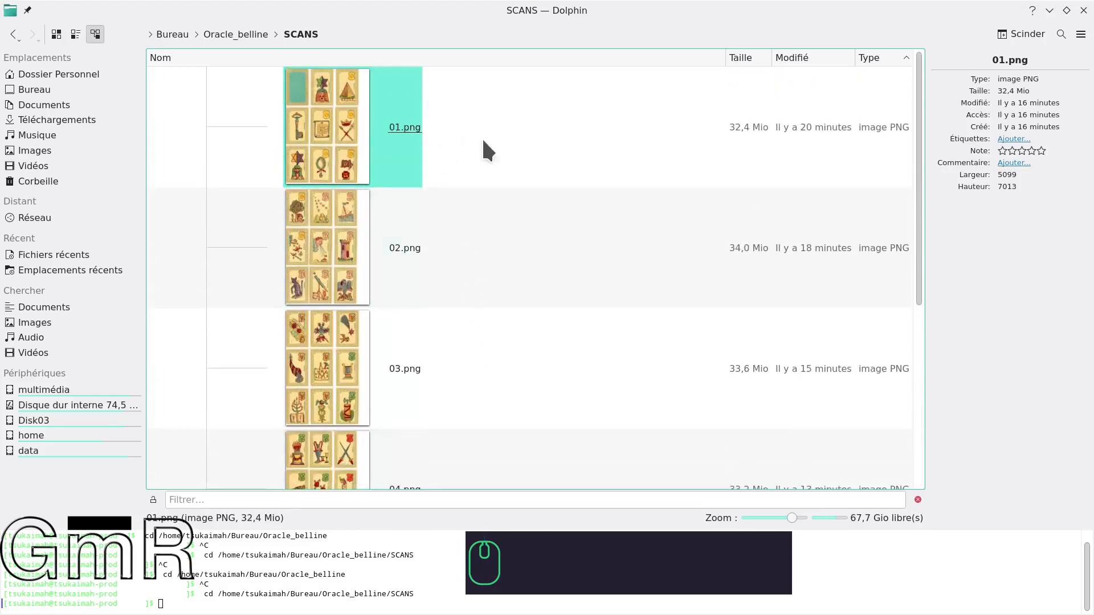
right_click(335, 128)
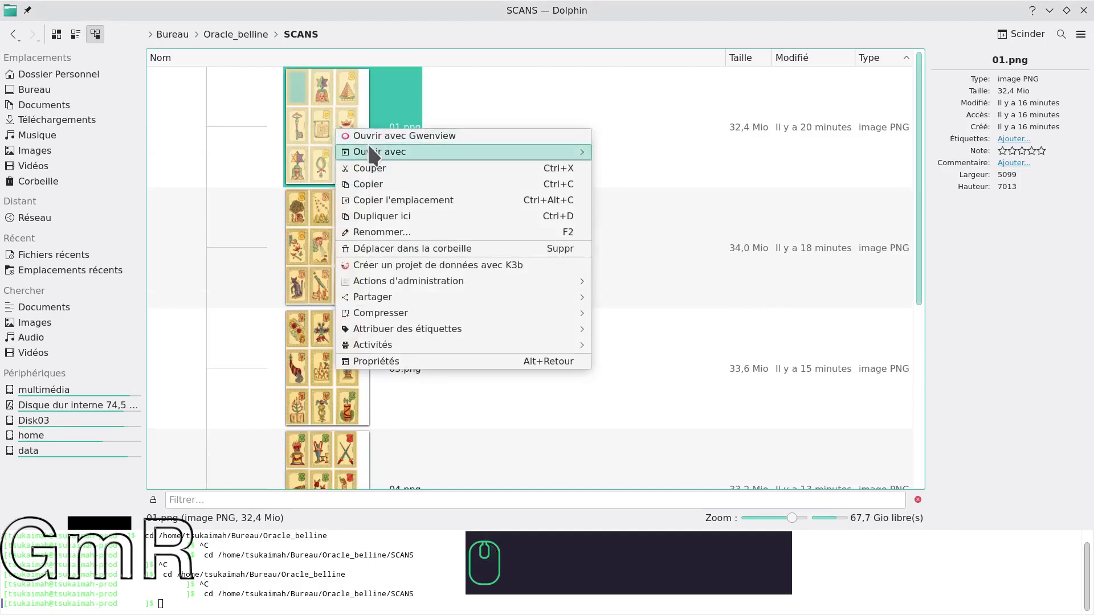
mouse_move(369, 146)
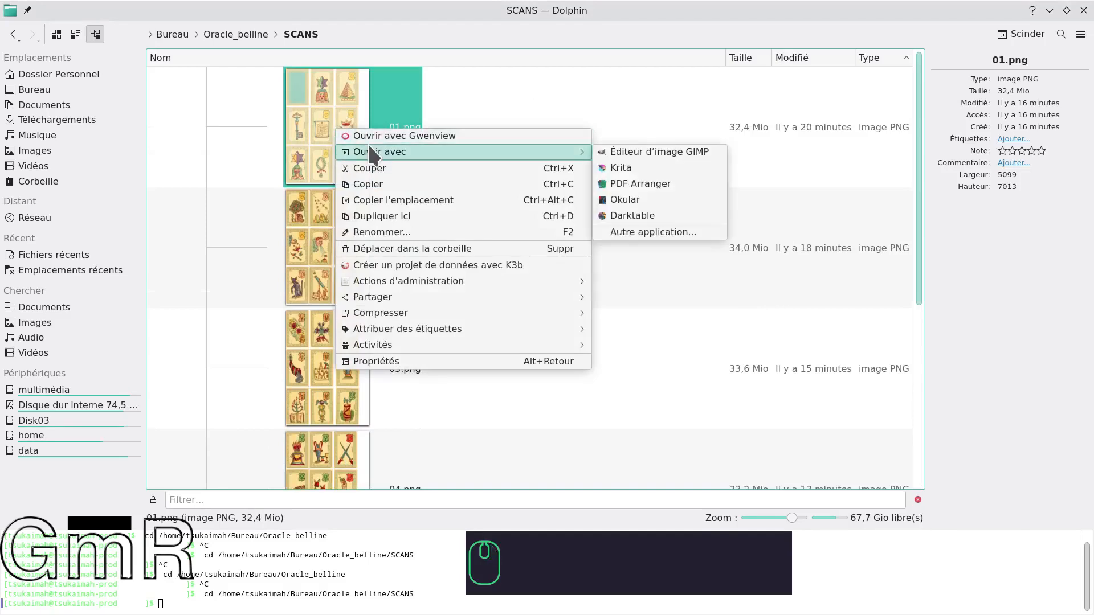
left_click(621, 149)
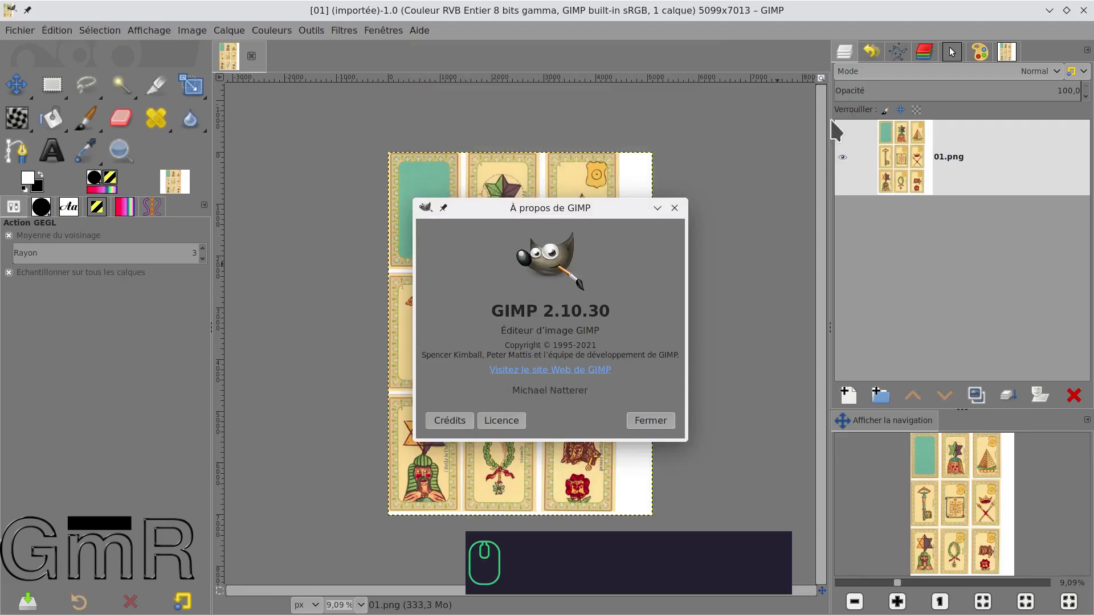
left_click(652, 422)
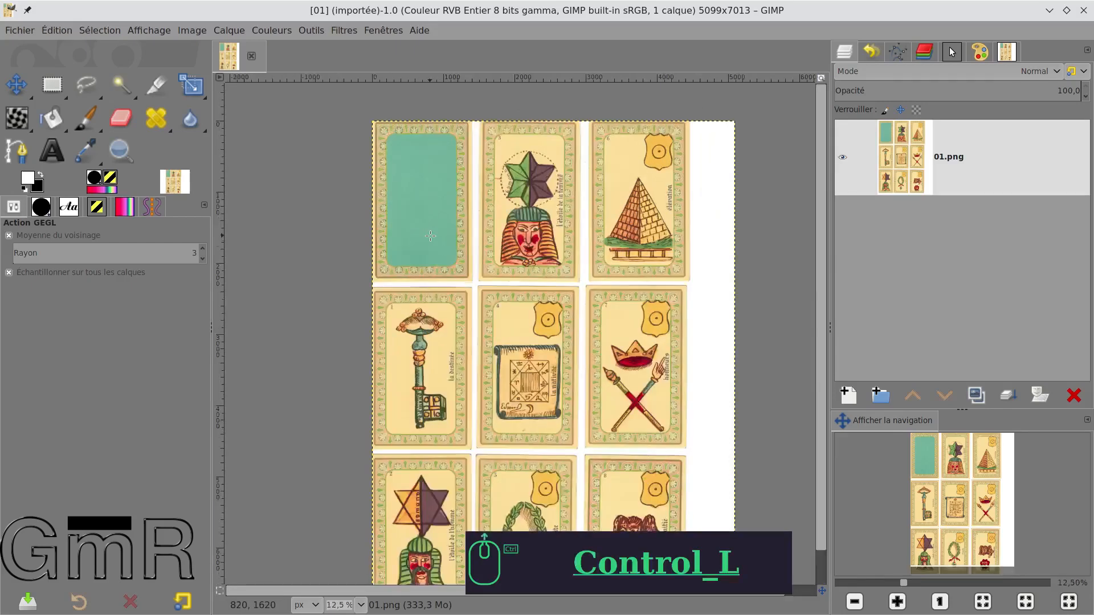
Make a rectangular selection of about 1410 × 2250 px around the plain teal card, starting at position 0, 0
scroll(414, 224, "up", 4, "ctrl")
left_click_drag(430, 235, 442, 378)
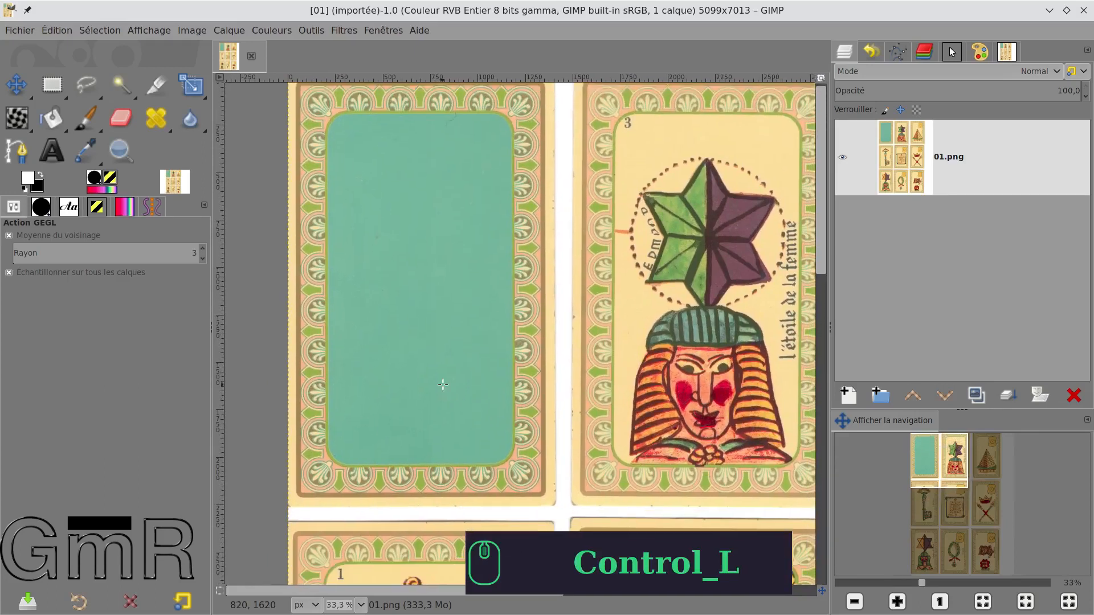
scroll(421, 358, "down", 5)
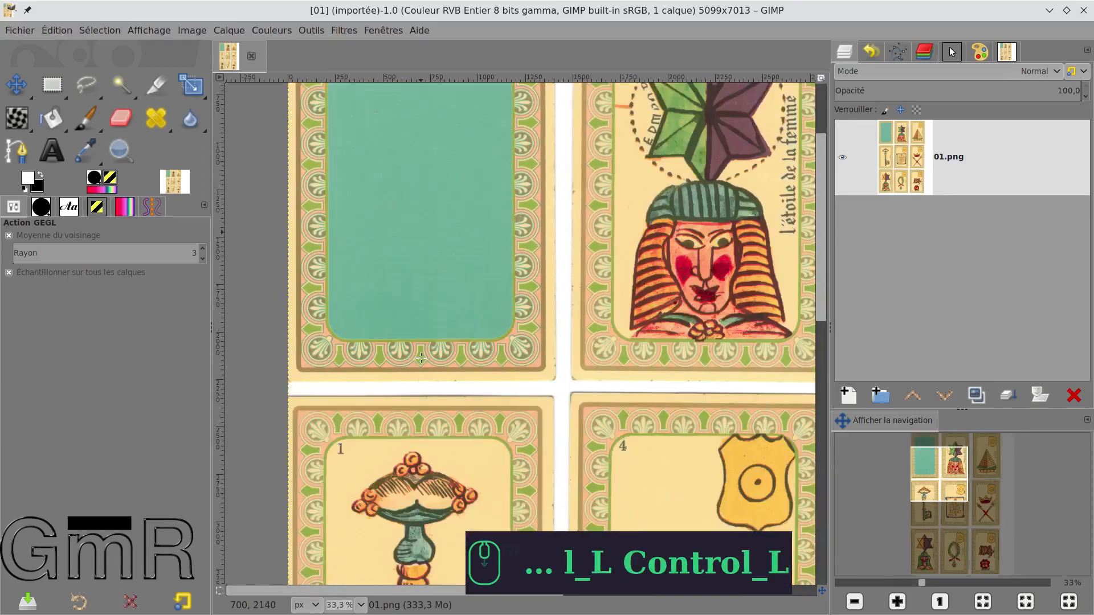
scroll(486, 276, "up", 5)
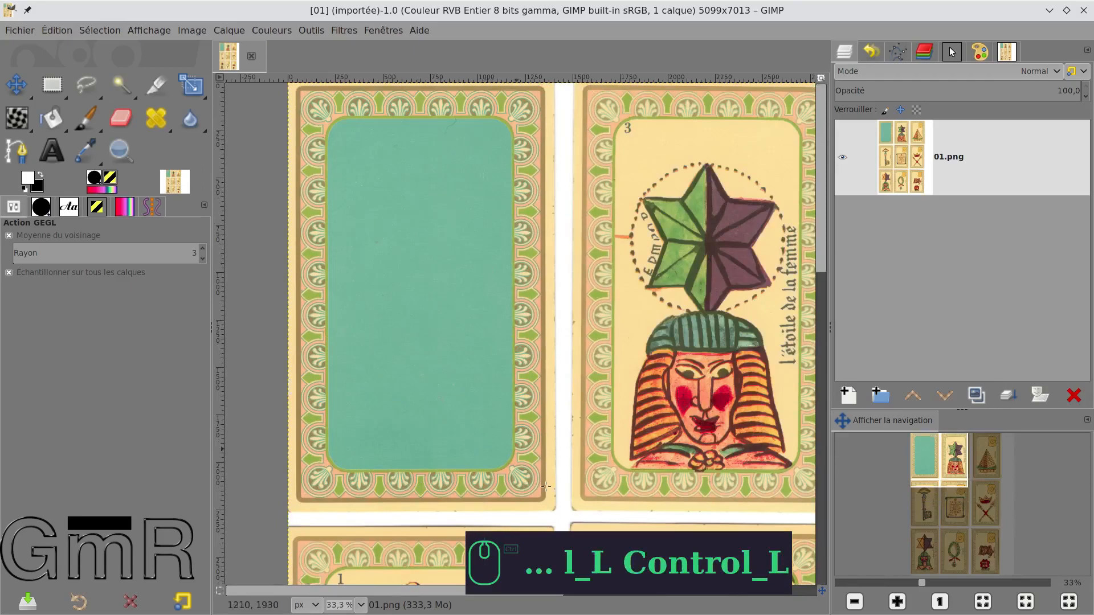
left_click(52, 85)
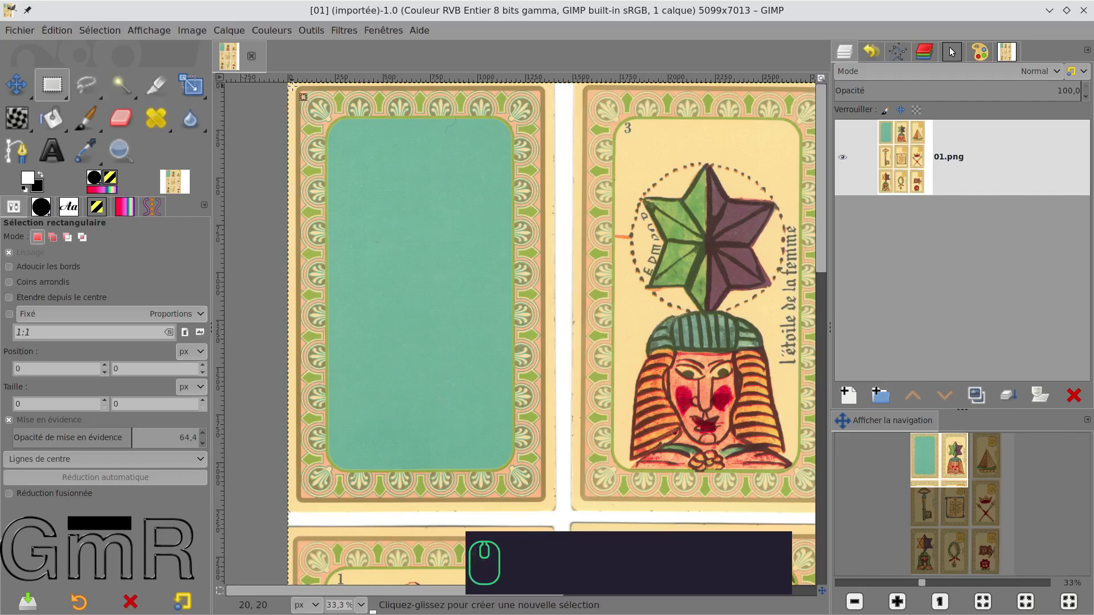
left_click_drag(289, 83, 556, 510)
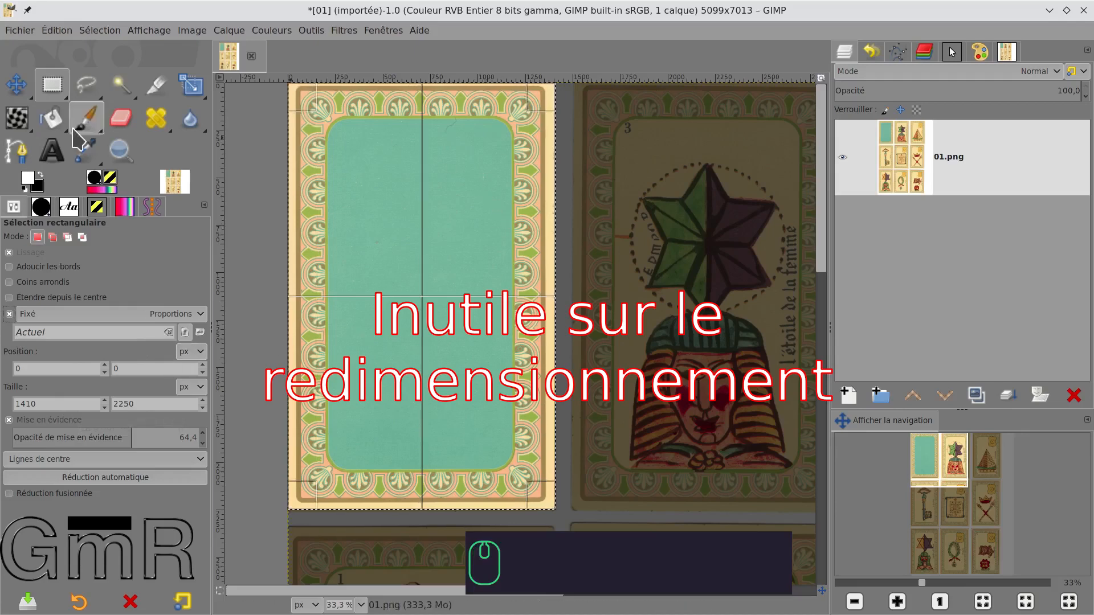
Round the rectangular selection's corners with a radius of about 41.3
left_click(24, 283)
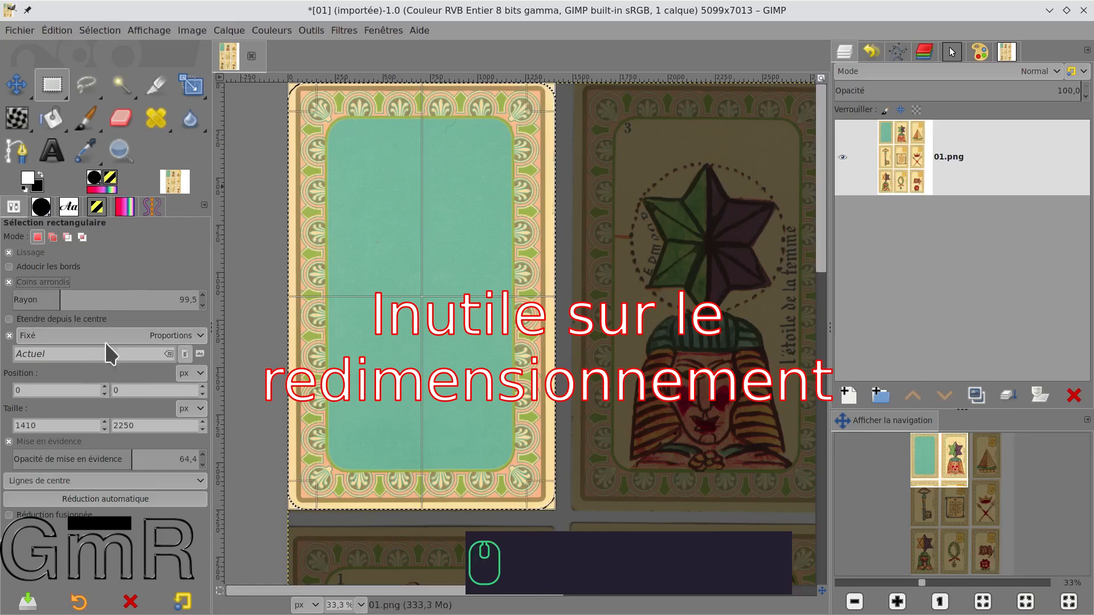
left_click(55, 302)
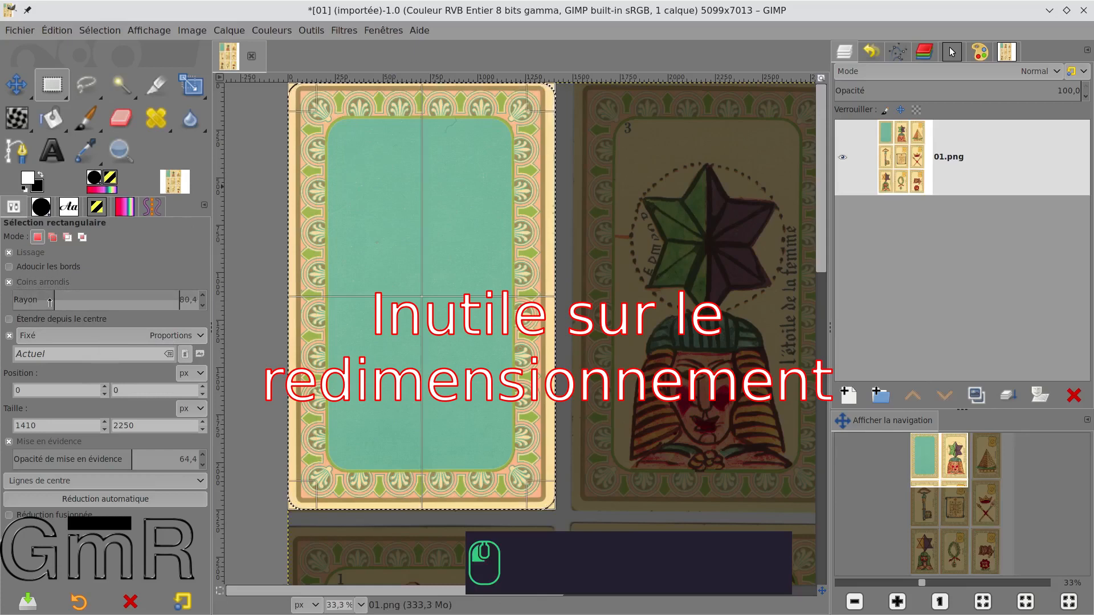
left_click_drag(41, 302, 40, 302)
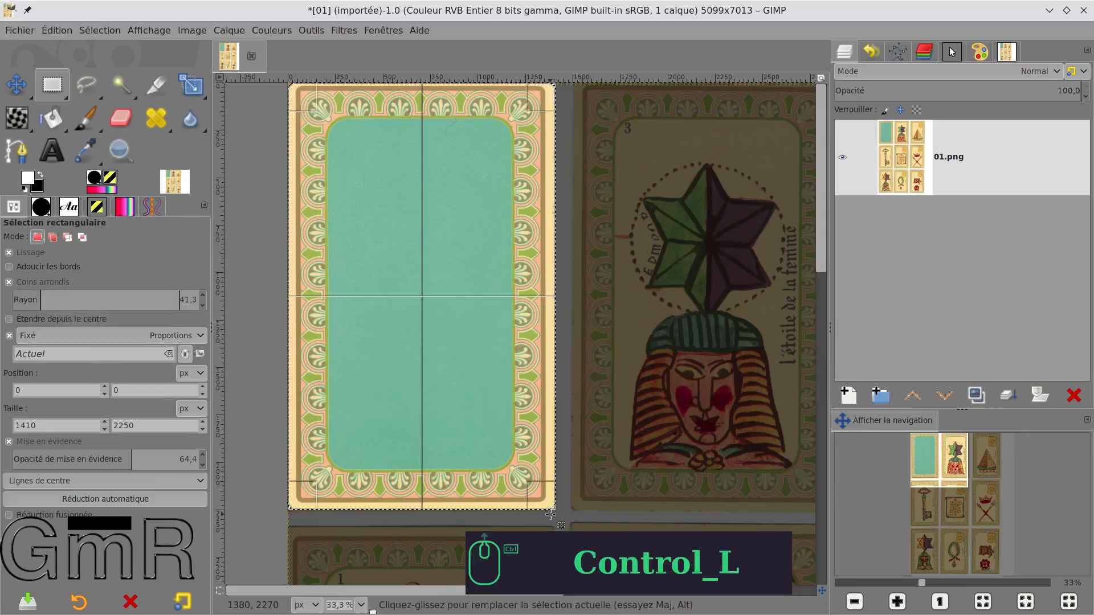
Examine how the rounded selection follows the lower-right corner and edges of the teal card
scroll(550, 515, "up", 6)
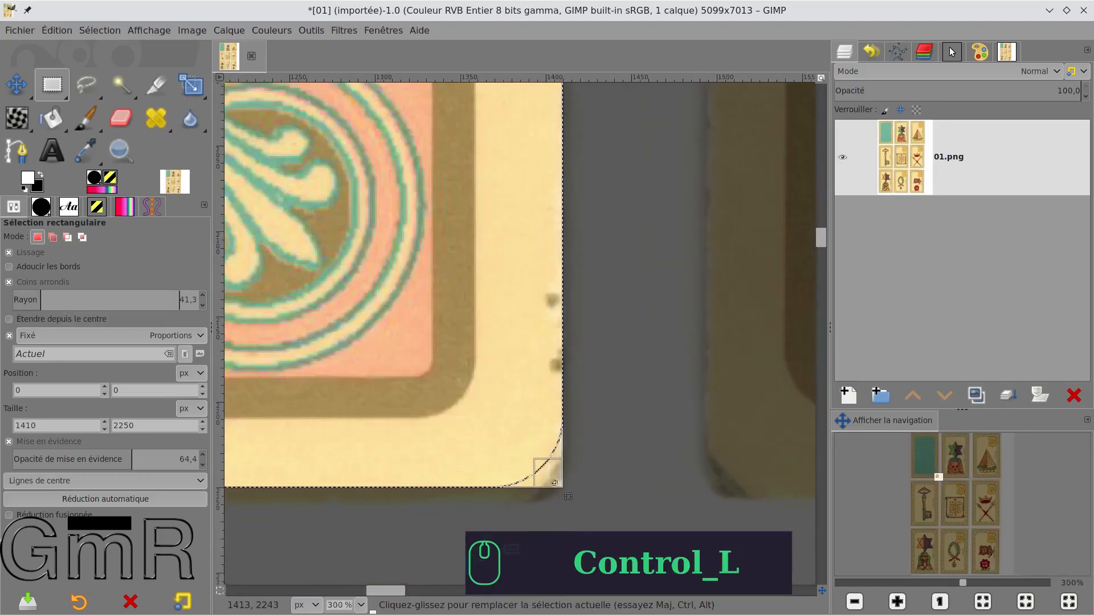
scroll(384, 386, "down", 2)
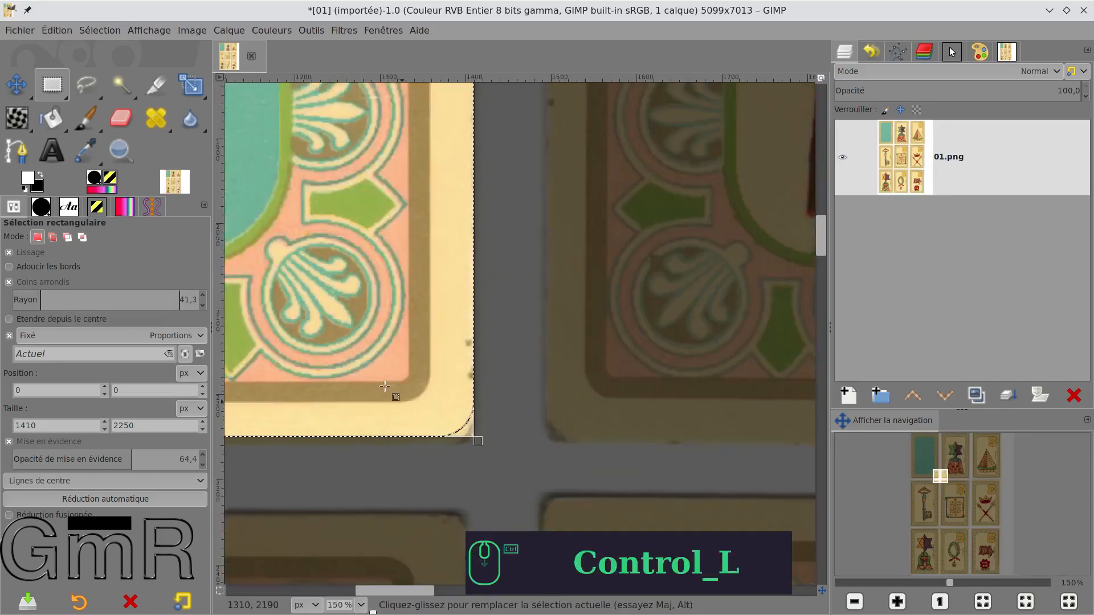
scroll(384, 386, "down", 1)
left_click_drag(383, 321, 637, 414)
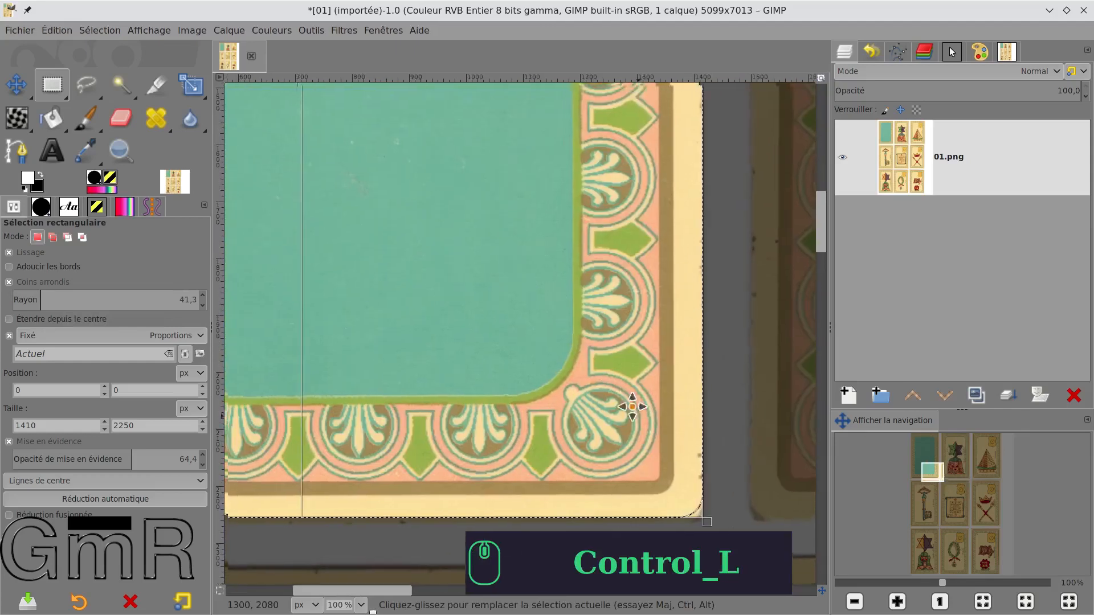
scroll(418, 298, "down", 2)
left_click_drag(415, 256, 381, 425)
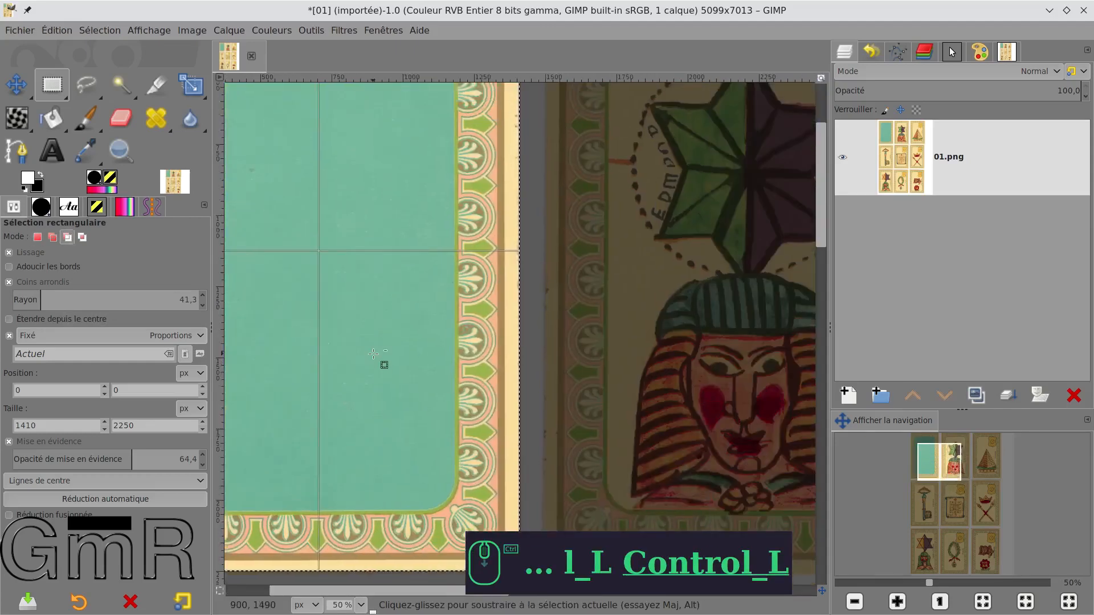
scroll(376, 327, "down", 2)
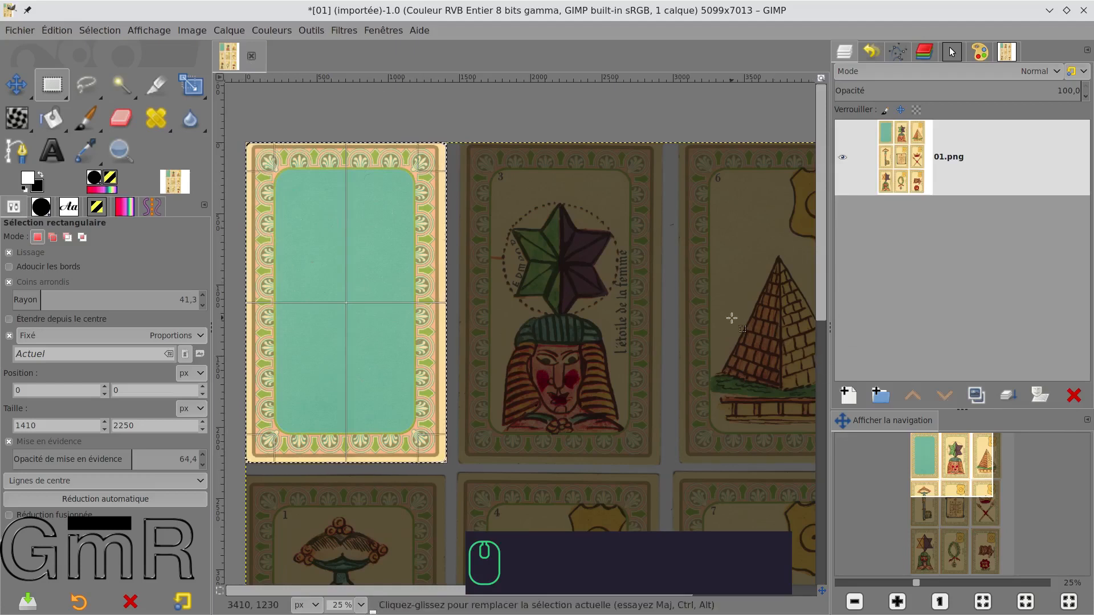
Confirm the selection around the teal card and fit the canvas to it
left_click(380, 230)
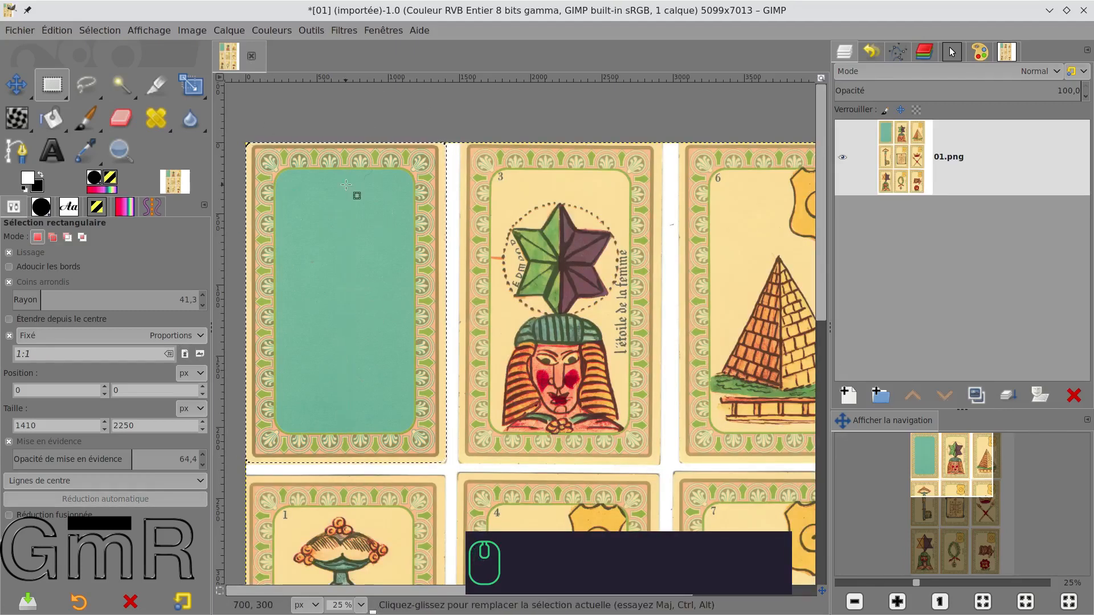
left_click(191, 32)
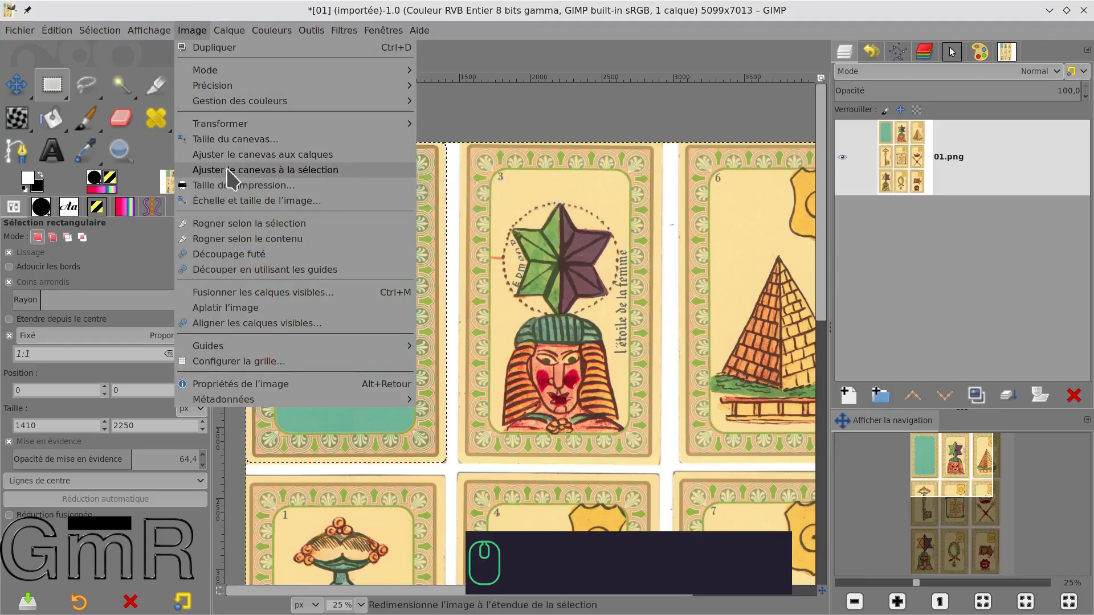
left_click(310, 171)
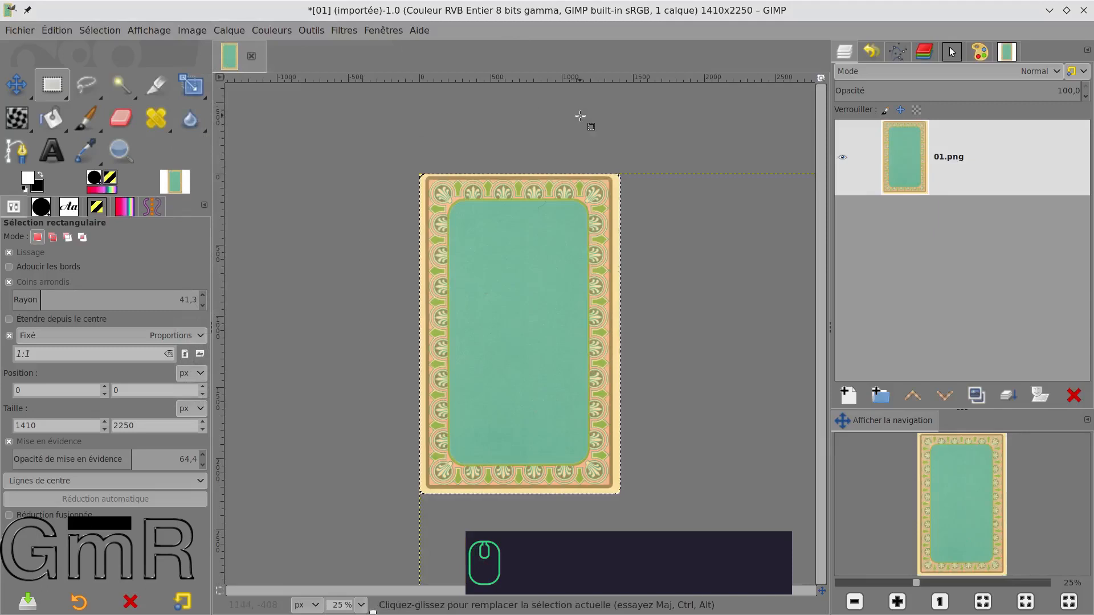
Save the image as 01.xcf in the Oracle_belline folder
left_click_drag(488, 119, 474, 74)
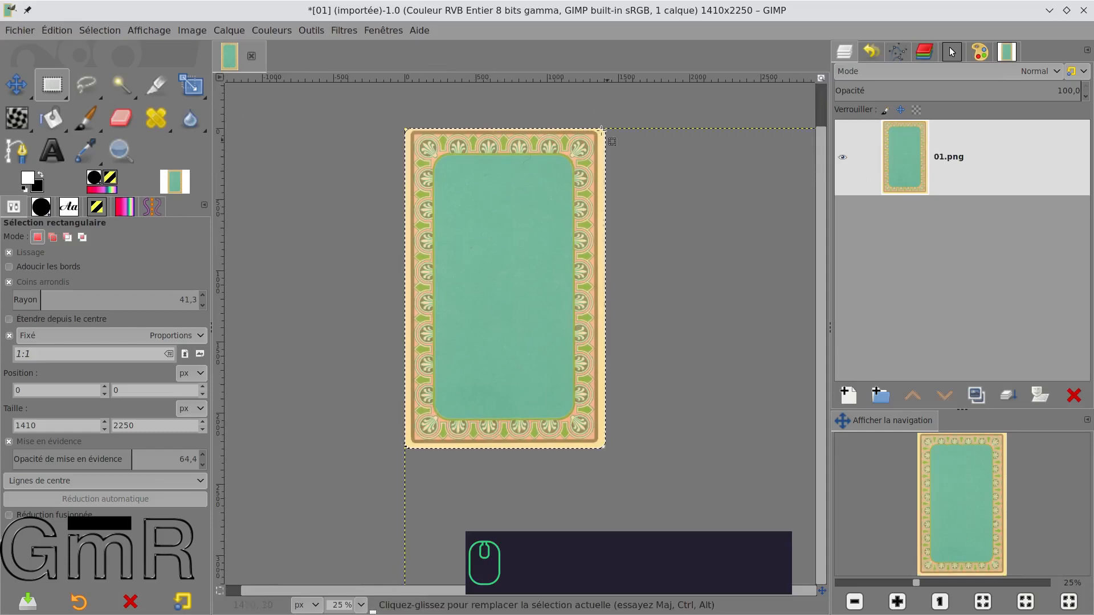
left_click(23, 31)
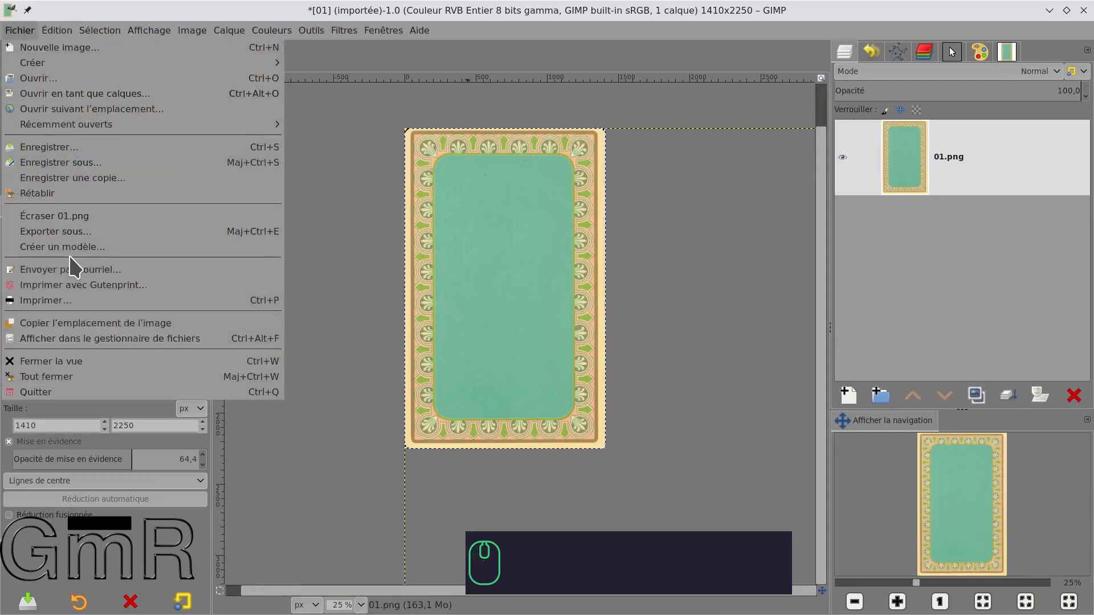
left_click(48, 148)
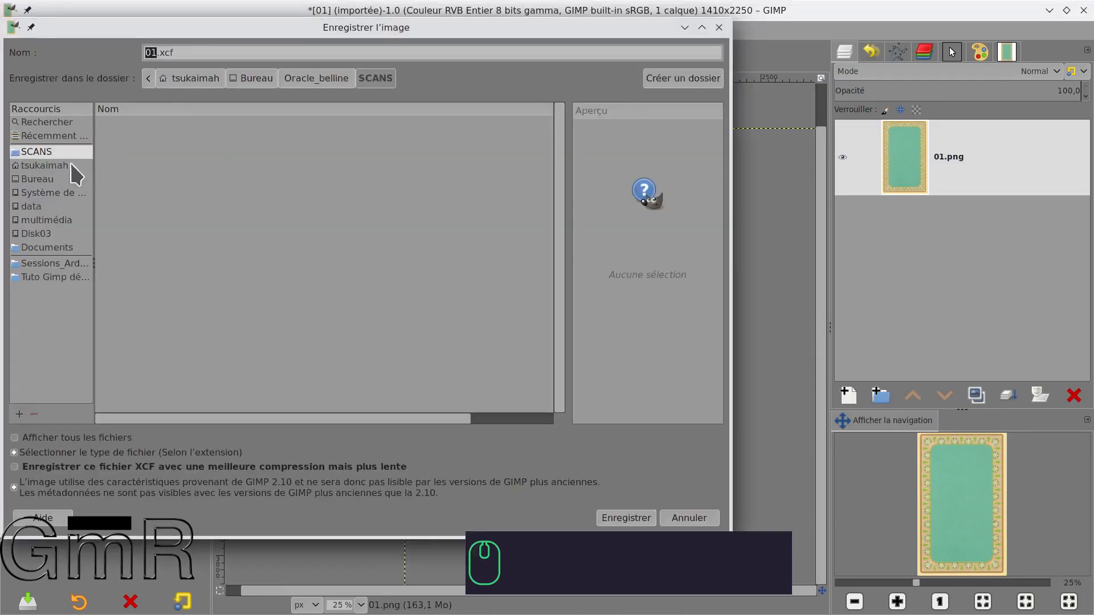
left_click(307, 80)
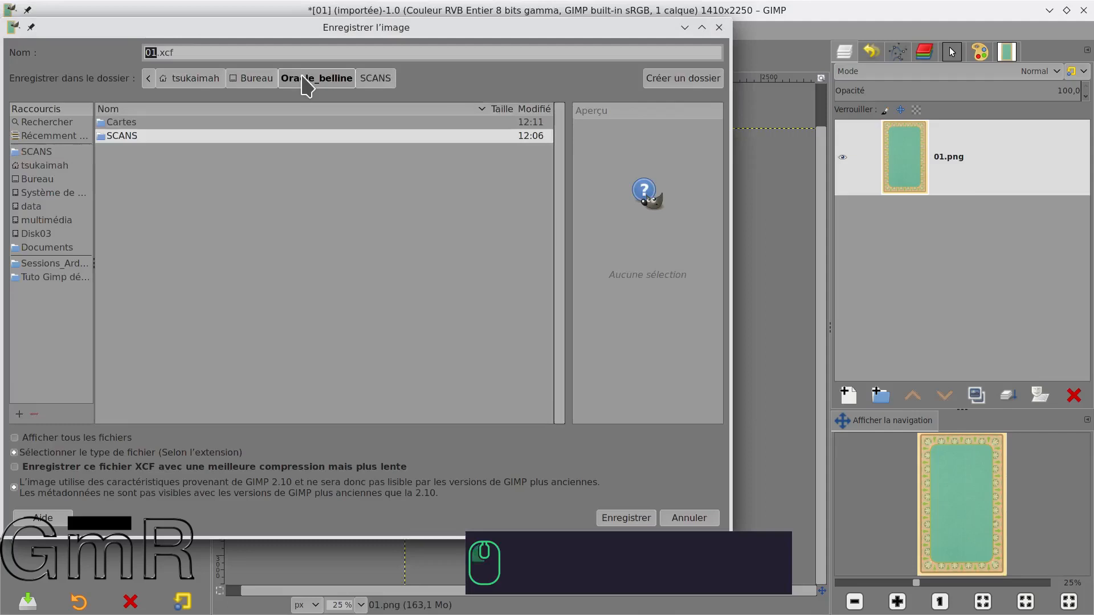
left_click(627, 518)
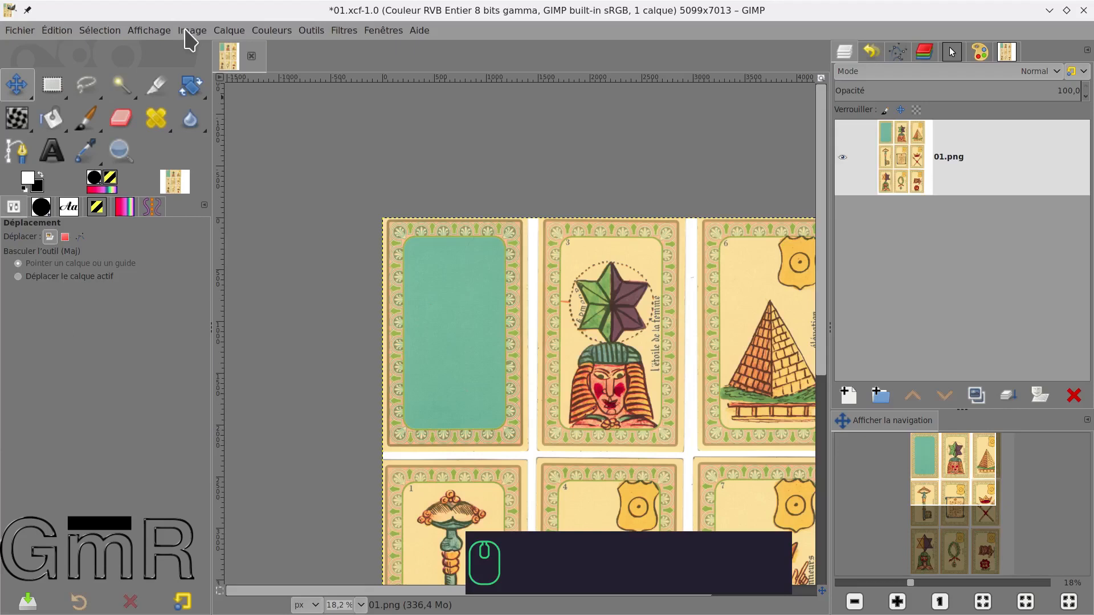
Outline the teal card with the Crop tool, setting a crop area of 1410 × 2256 px at position 0, 0
left_click(155, 90)
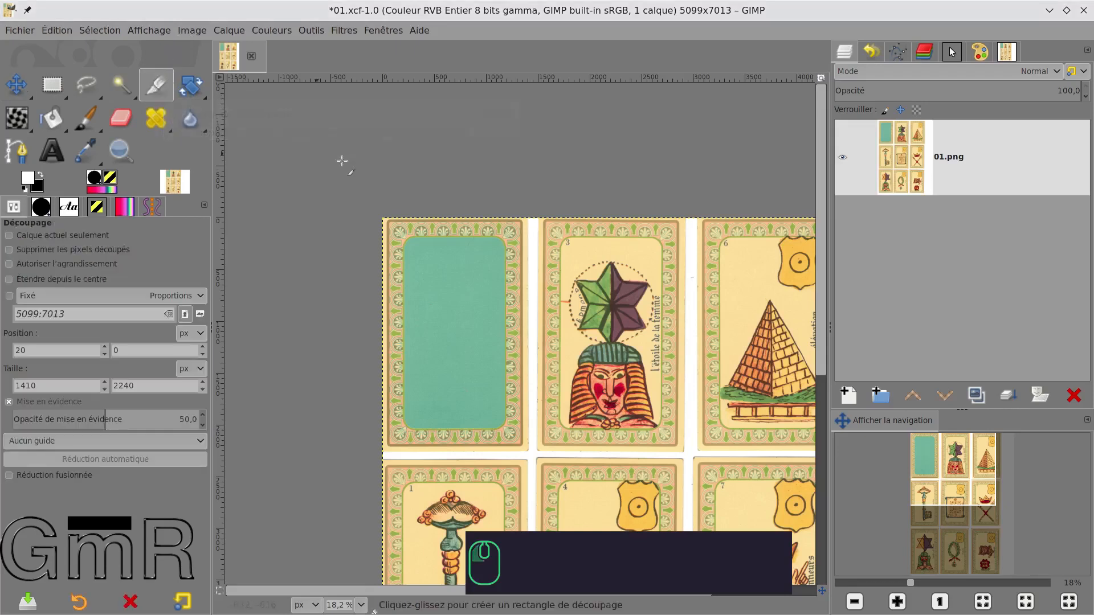
left_click_drag(381, 216, 529, 451)
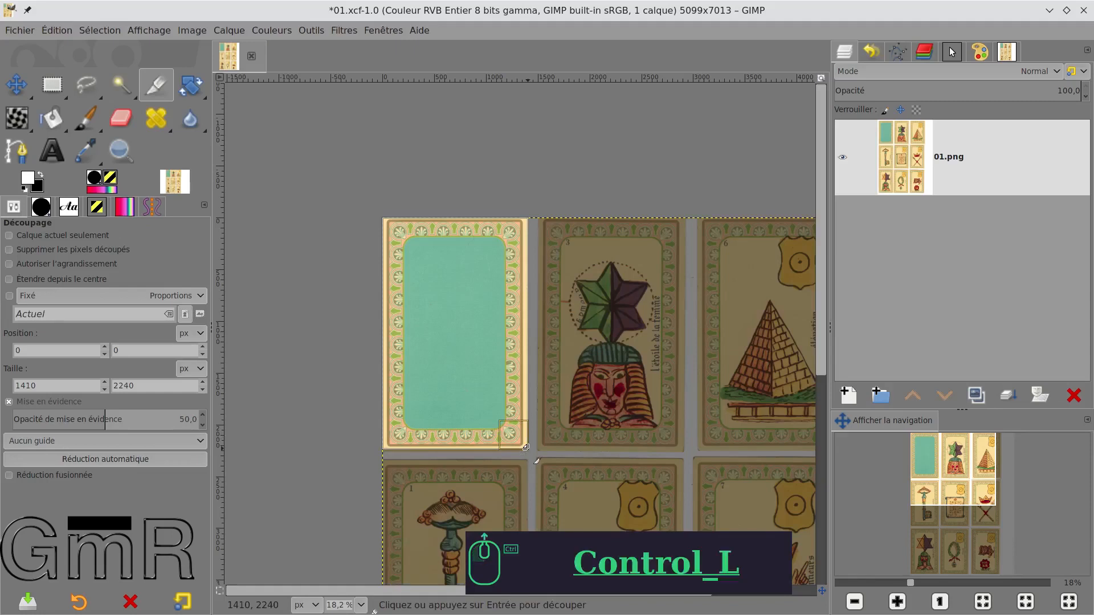
scroll(530, 452, "up", 2, "ctrl")
scroll(533, 453, "up", 3, "ctrl")
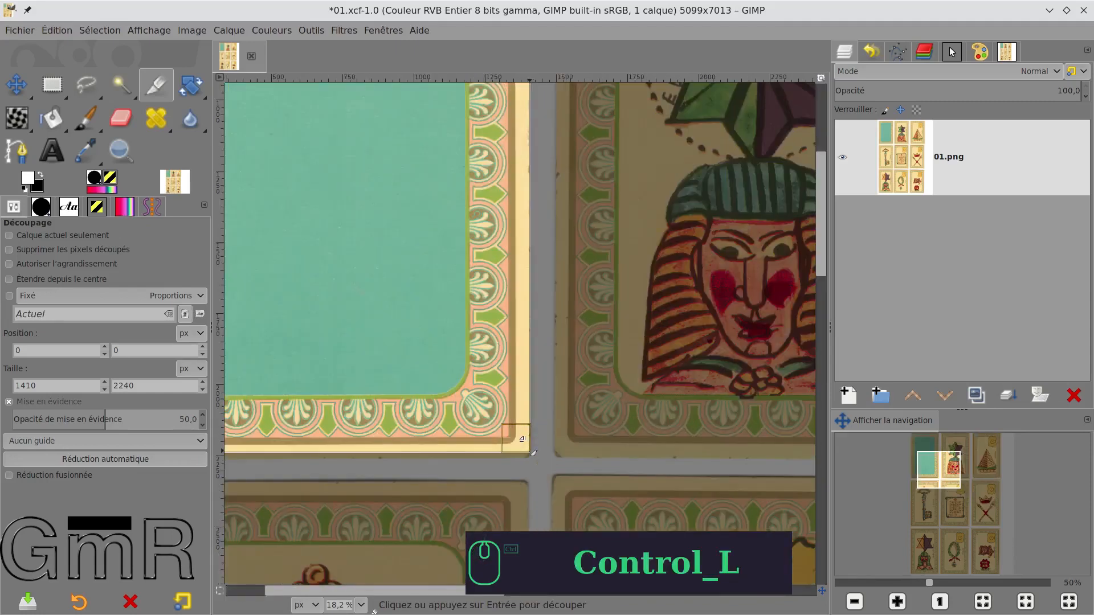
scroll(522, 453, "up", 2, "ctrl")
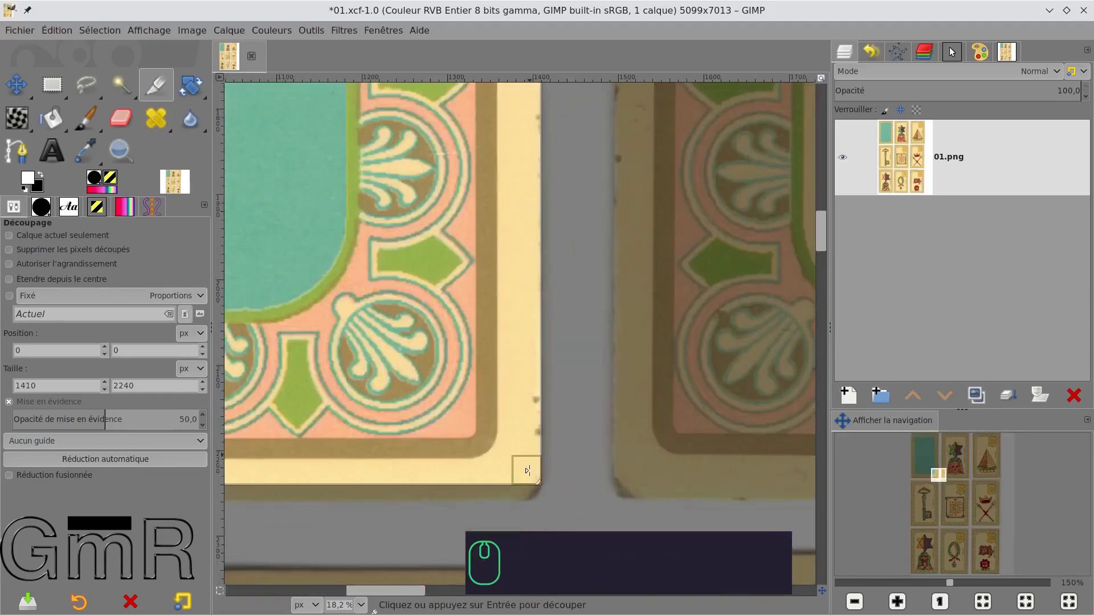
left_click_drag(531, 494, 531, 497)
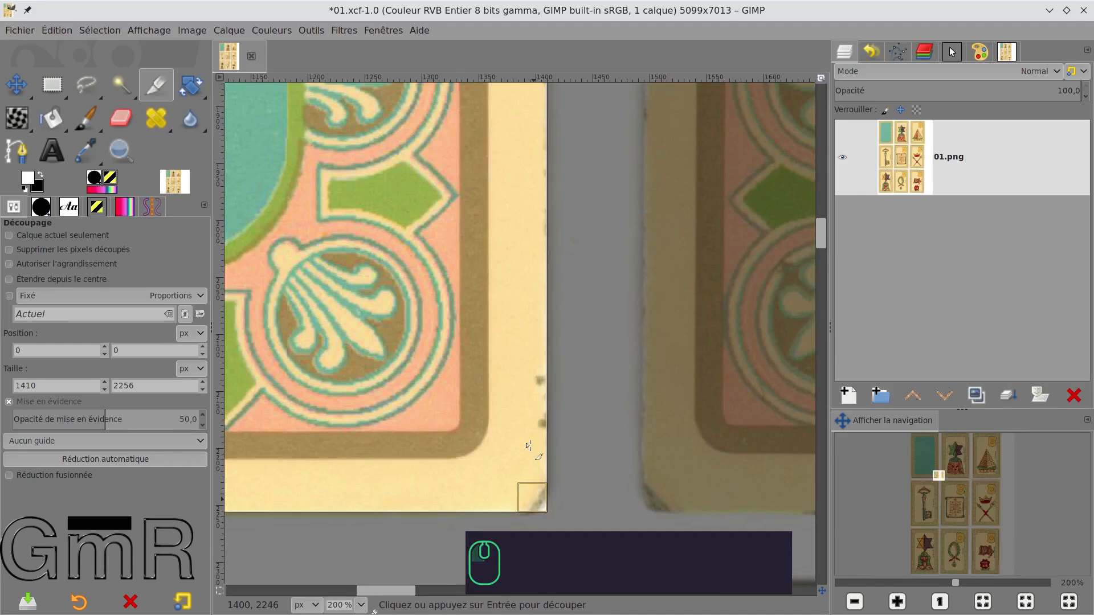
Check the crop area's corners and edges, and crop the image to the teal card
scroll(529, 395, "up", 10)
scroll(529, 395, "up", 16)
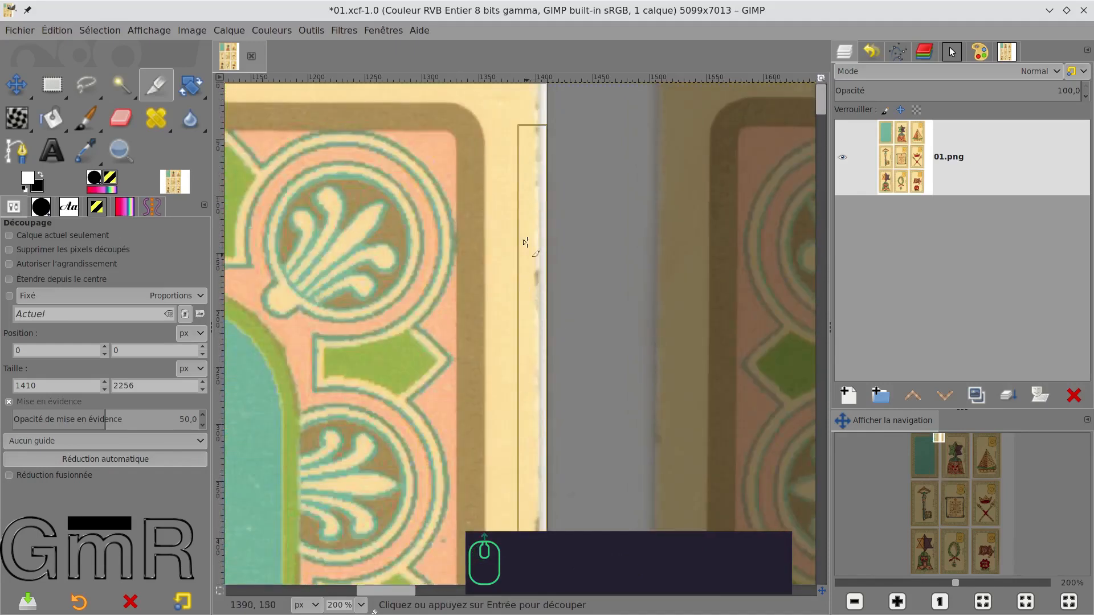
scroll(485, 143, "left", 5)
scroll(564, 171, "up", 1)
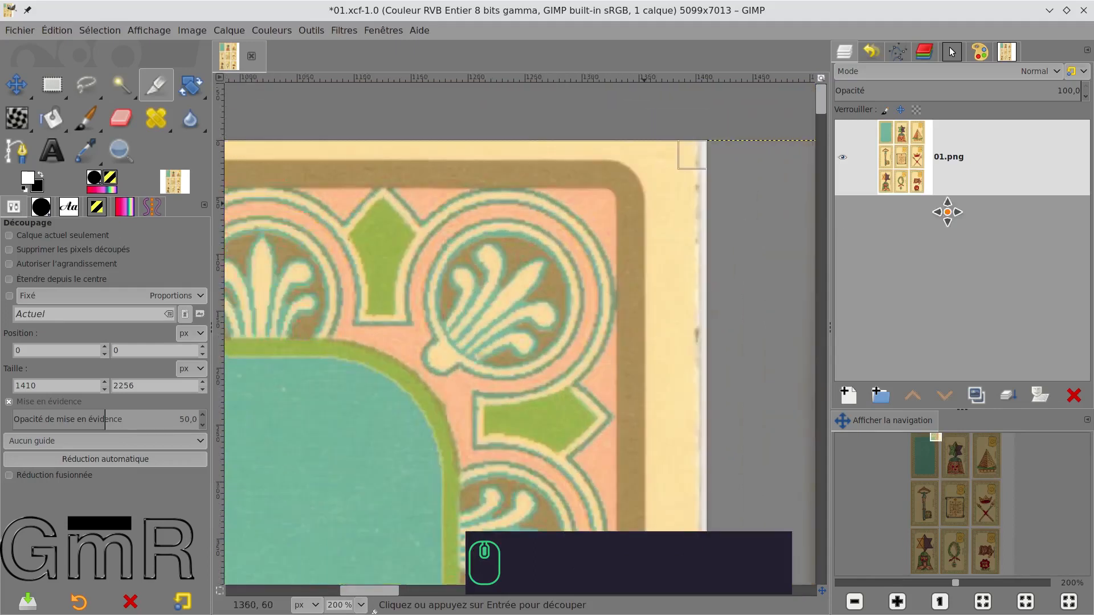
scroll(459, 240, "left", 4)
scroll(444, 205, "down", 1)
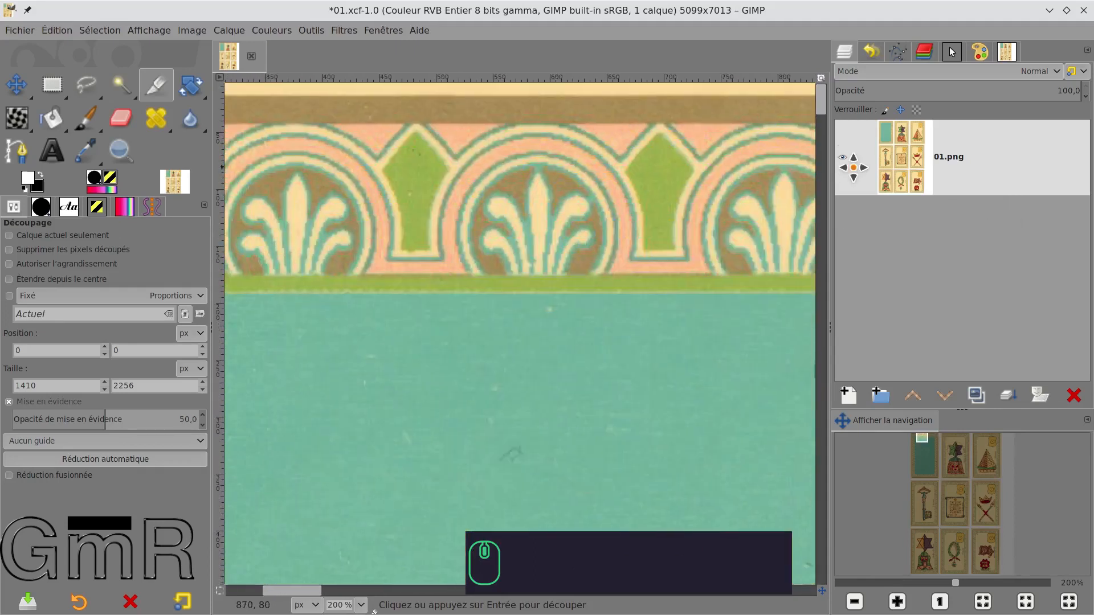
scroll(438, 178, "down", 2)
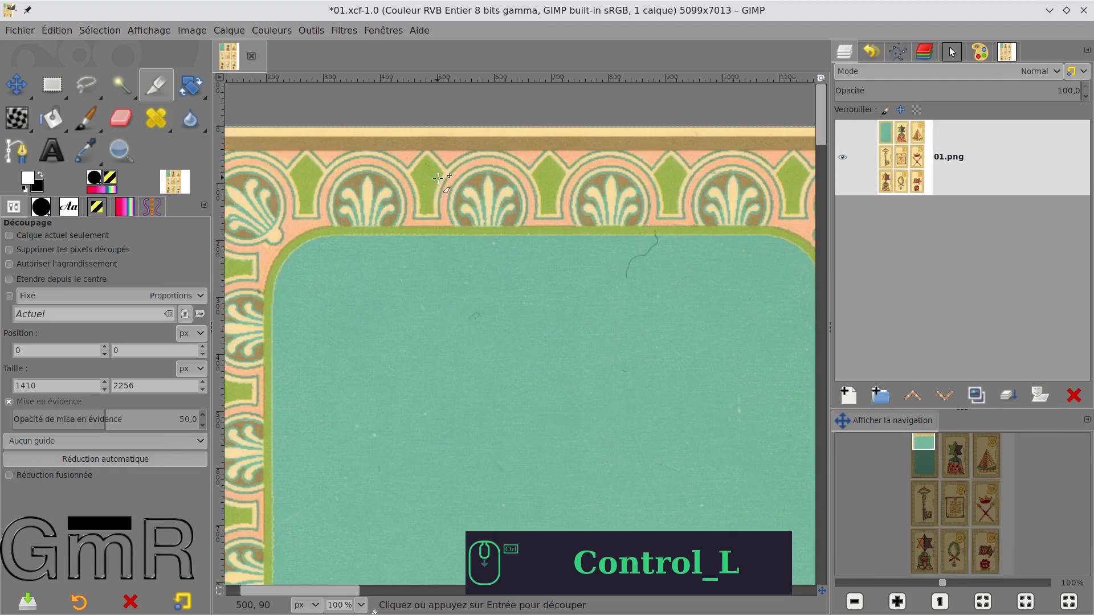
scroll(437, 179, "down", 2)
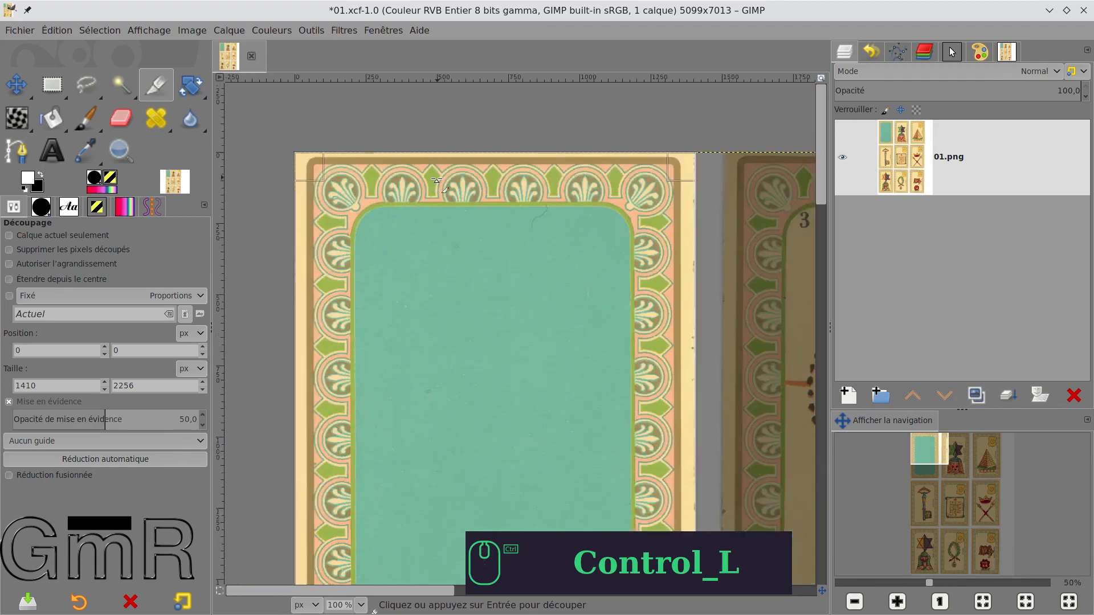
left_click(453, 302)
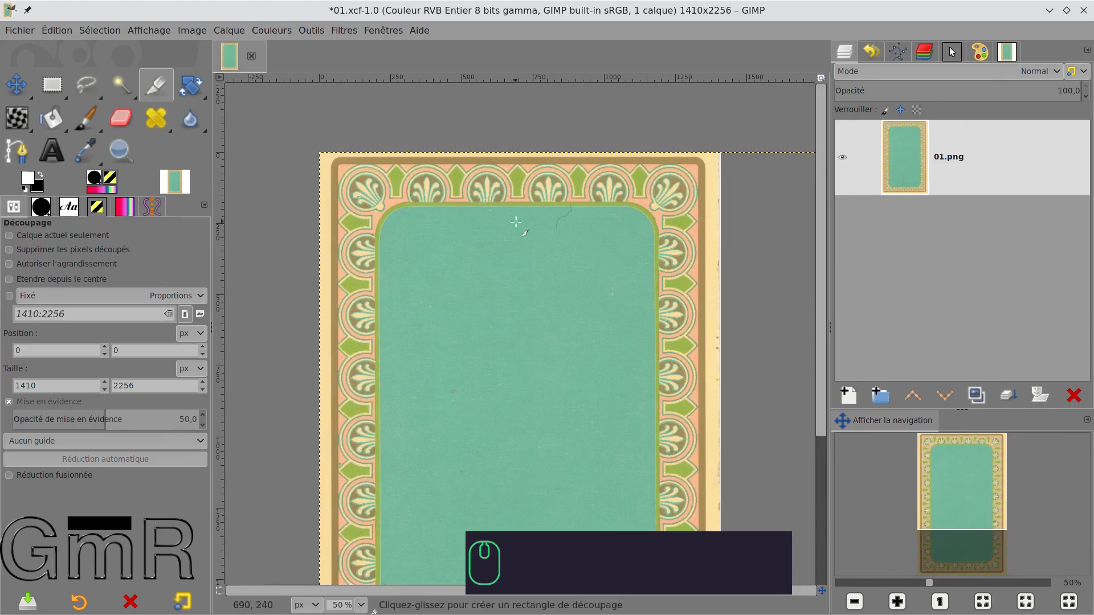
Inspect the cropped card's lower part and try to shift its layer with the Move tool
scroll(515, 221, "down", 5)
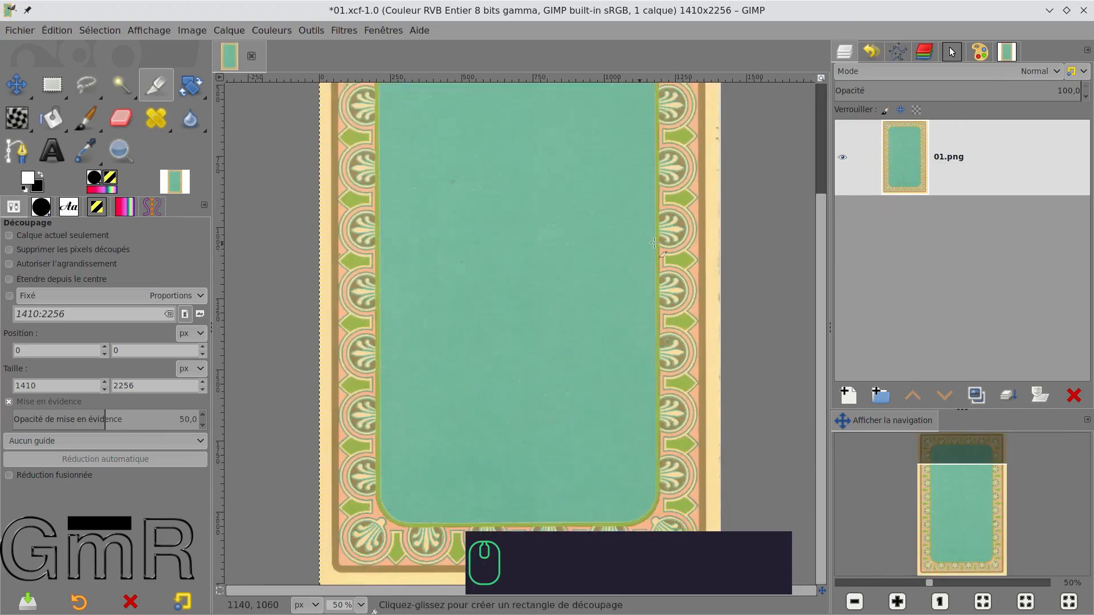
left_click(17, 84)
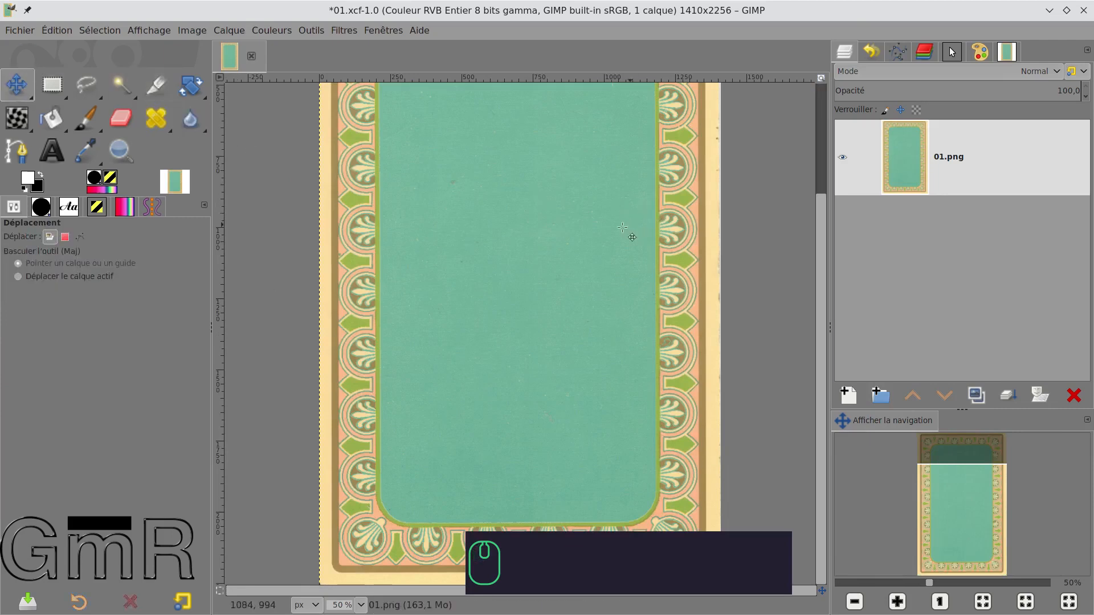
scroll(622, 227, "down", 3, "ctrl")
left_click_drag(603, 233, 470, 224)
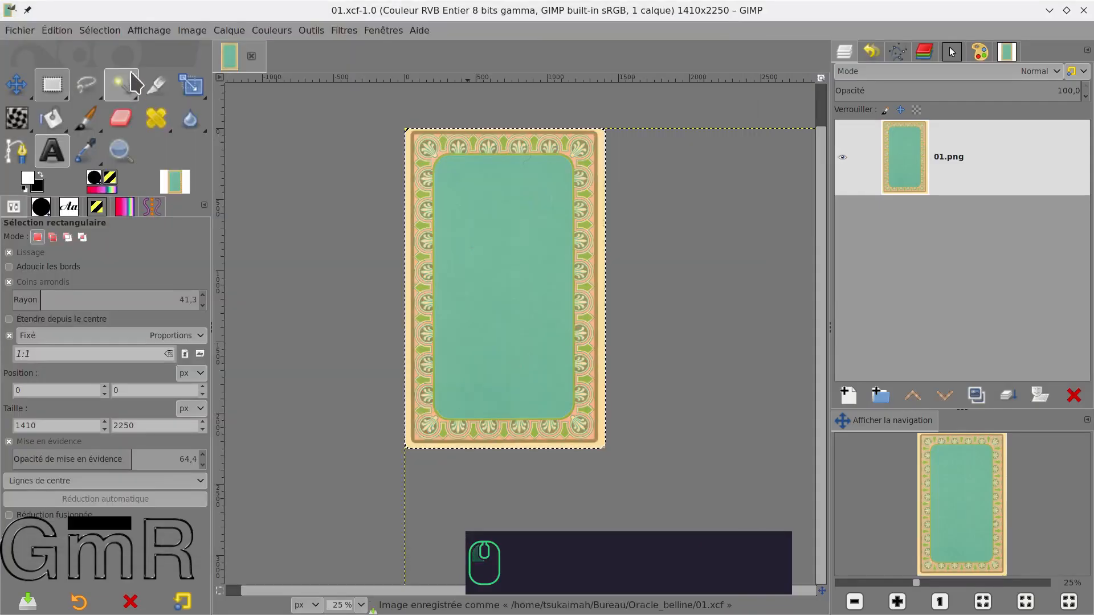
Export the canvas-fitted teal card as 00.png into the Cartes folder inside Oracle_belline
left_click(24, 32)
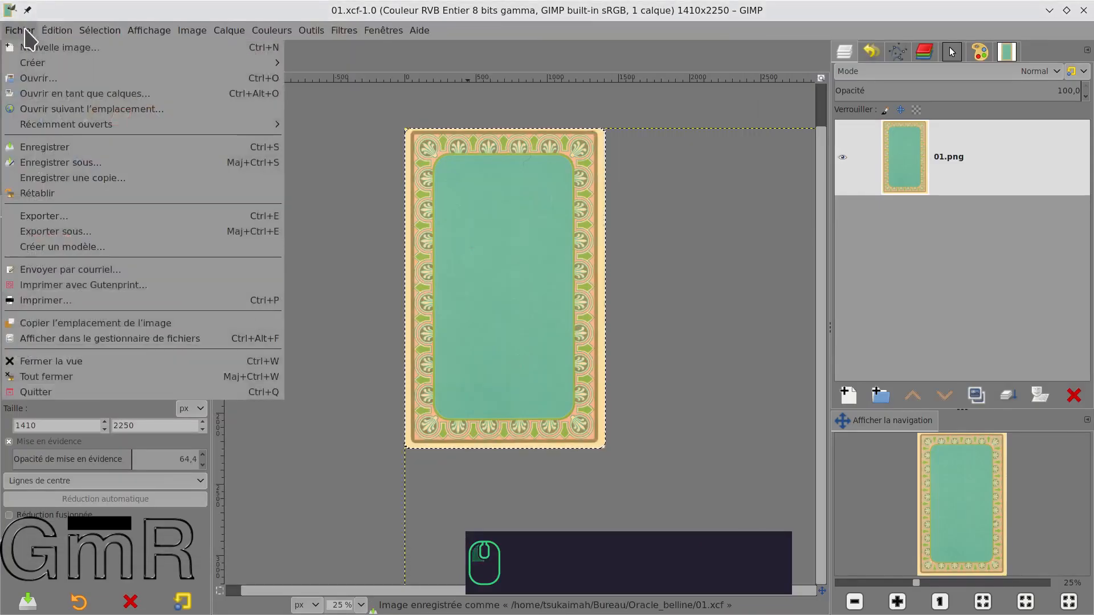
left_click(46, 217)
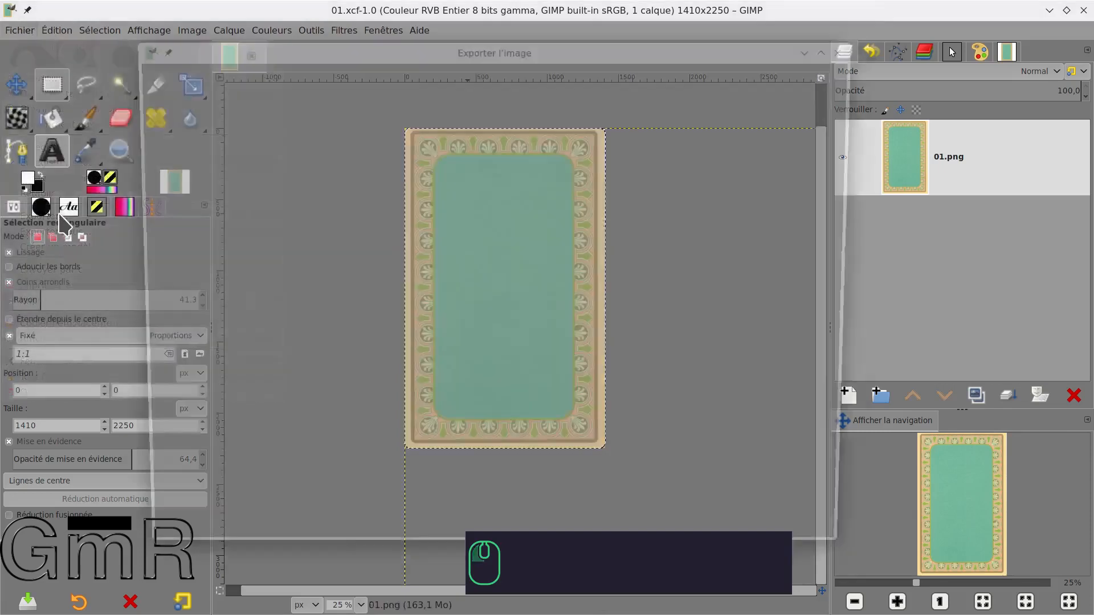
double_click(251, 141)
left_click(284, 71)
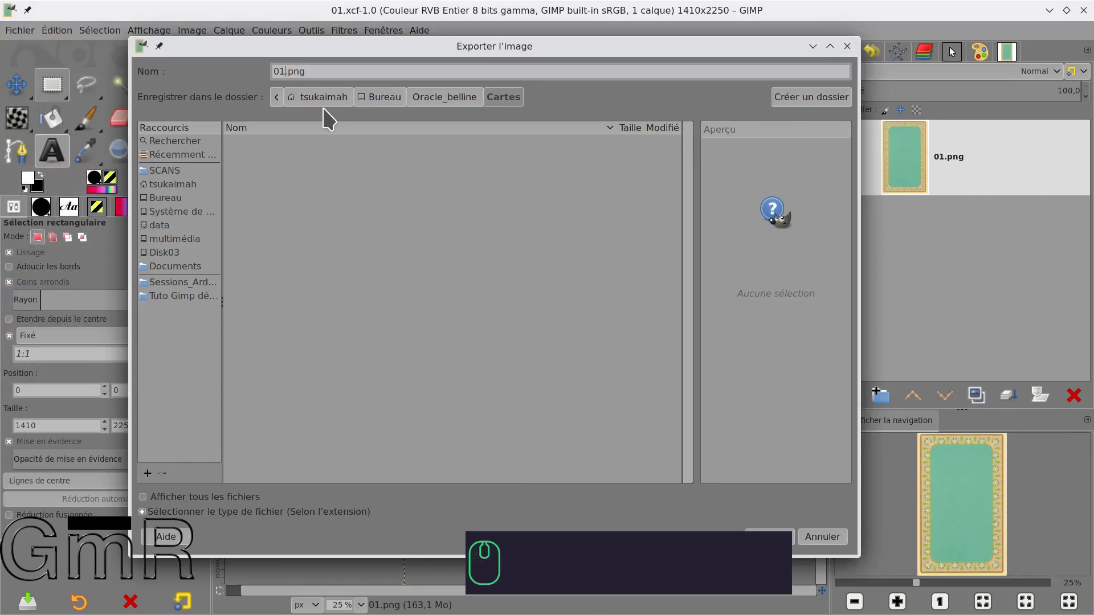
key("BackSpace")
type("0")
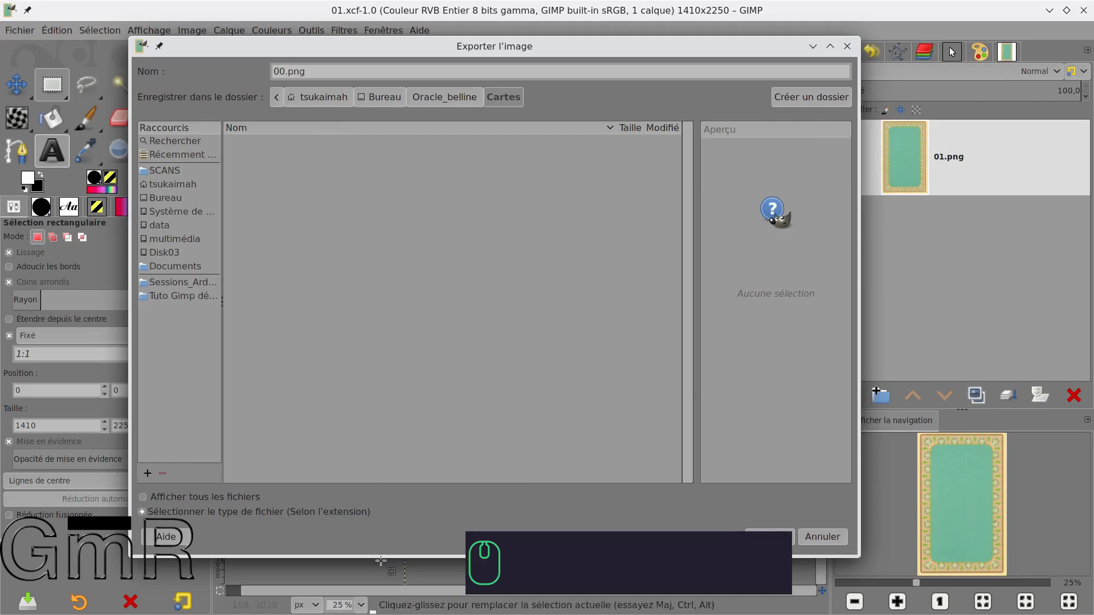
left_click_drag(381, 556, 391, 493)
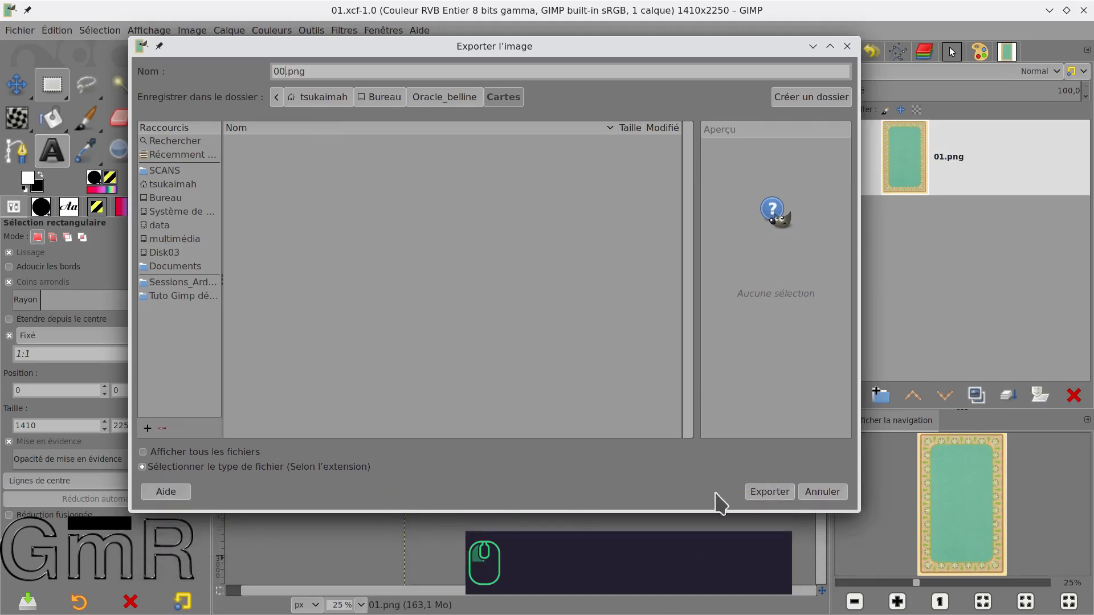
left_click(767, 493)
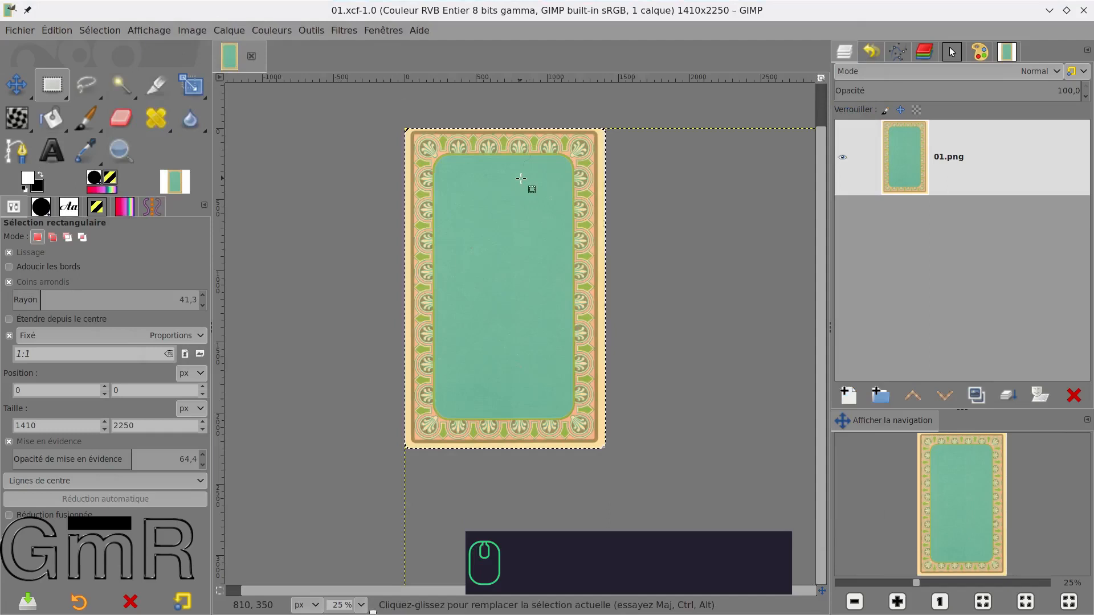
Try moving the sheet layer freely within the canvas to show neighbouring cards, and undo the move
left_click(18, 87)
left_click_drag(510, 252, 509, 77)
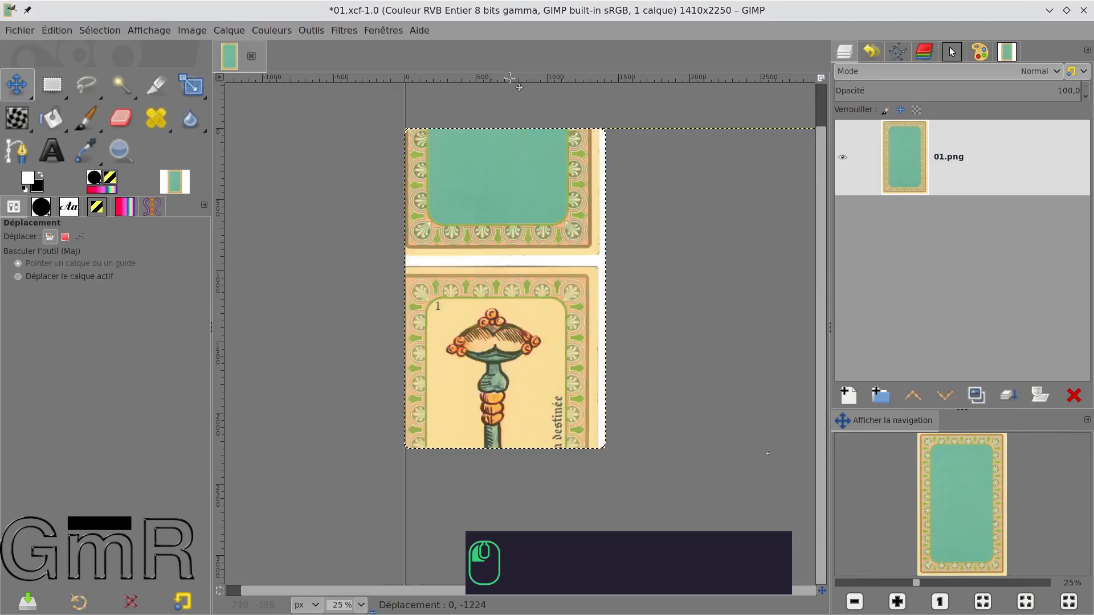
left_click_drag(434, 108, 416, 115)
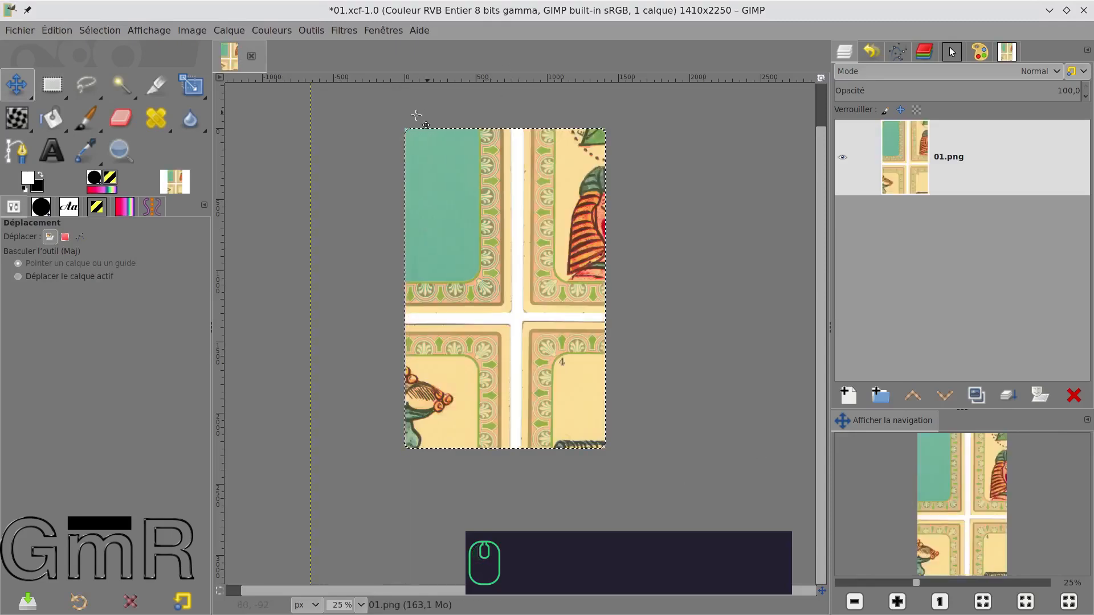
key("ctrl+z")
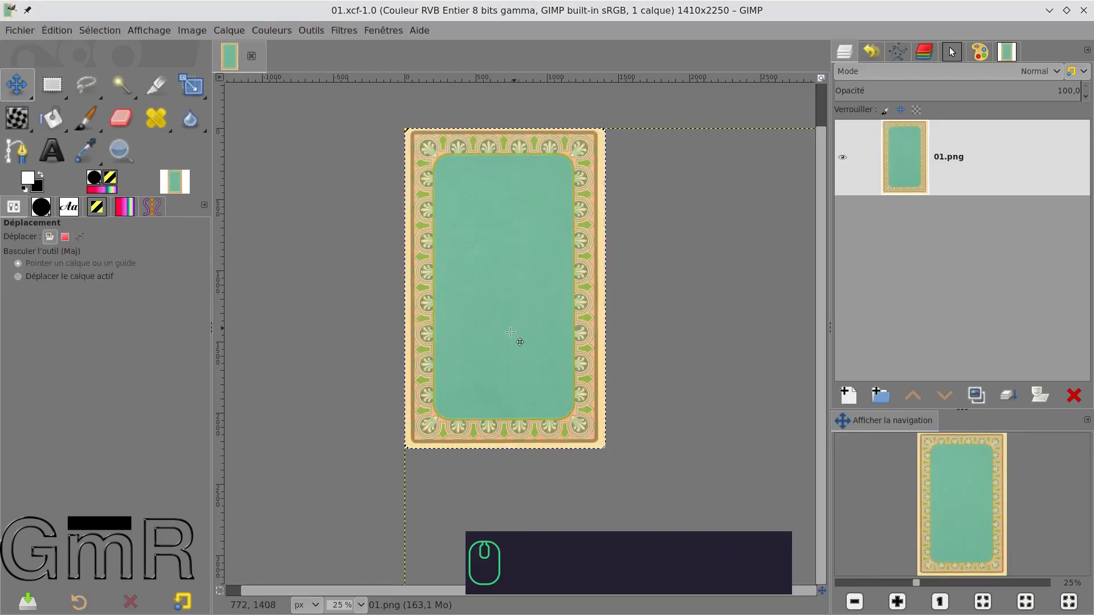
Move the sheet layer straight up, constrained to the vertical axis, until key card 1 fills the canvas
left_click_drag(505, 342, 508, 213)
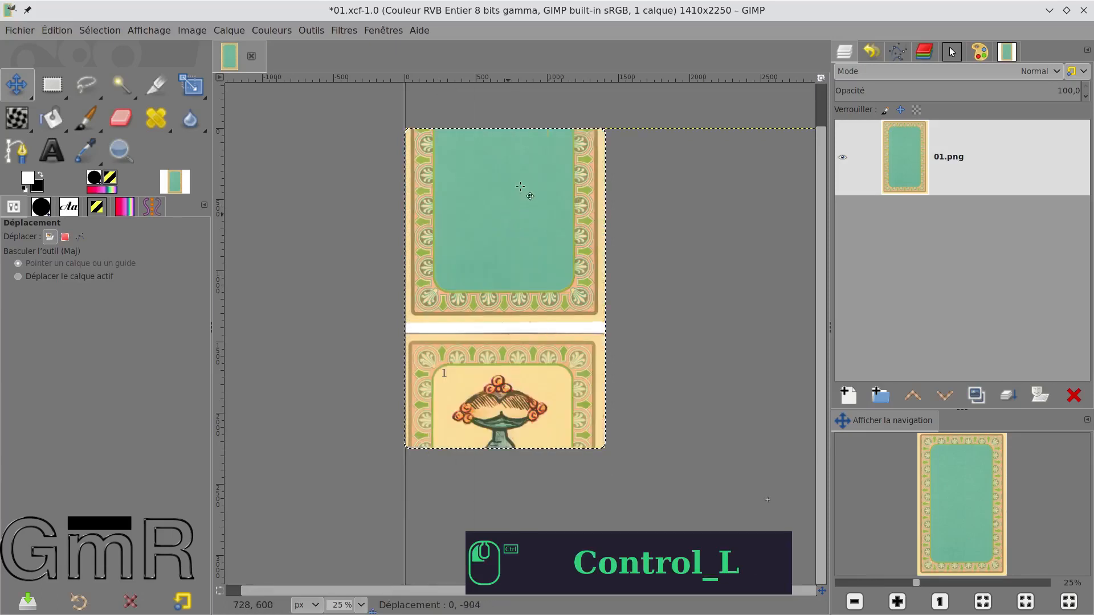
left_click_drag(522, 163, 523, 163)
left_click_drag(536, 368, 535, 233)
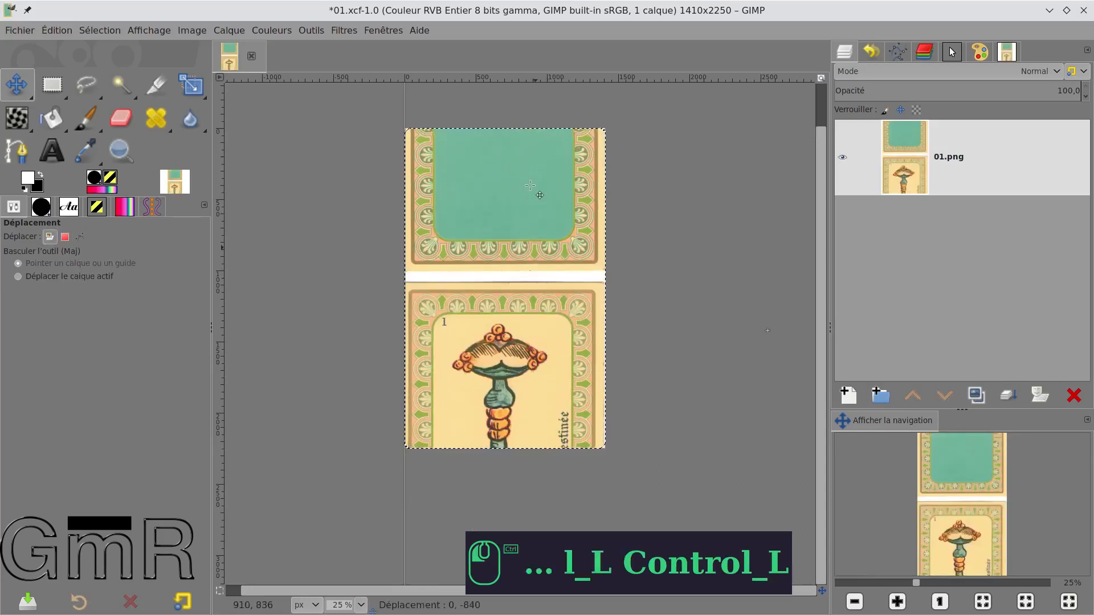
left_click_drag(539, 172, 540, 150)
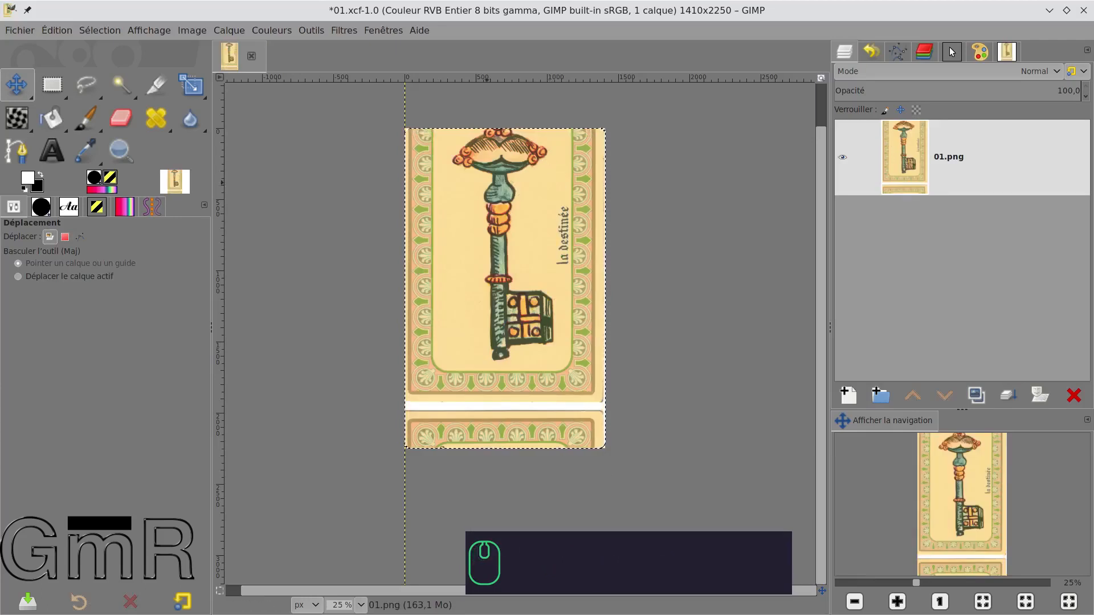
left_click_drag(499, 171, 493, 200)
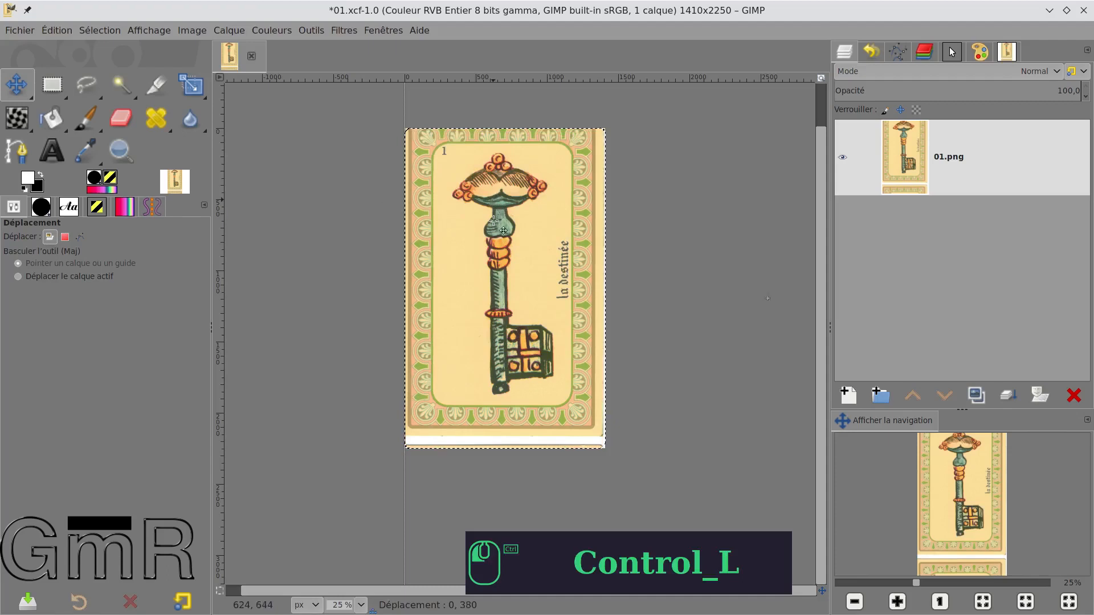
left_click_drag(504, 230, 501, 228)
key("ctrl")
key("ctrl")
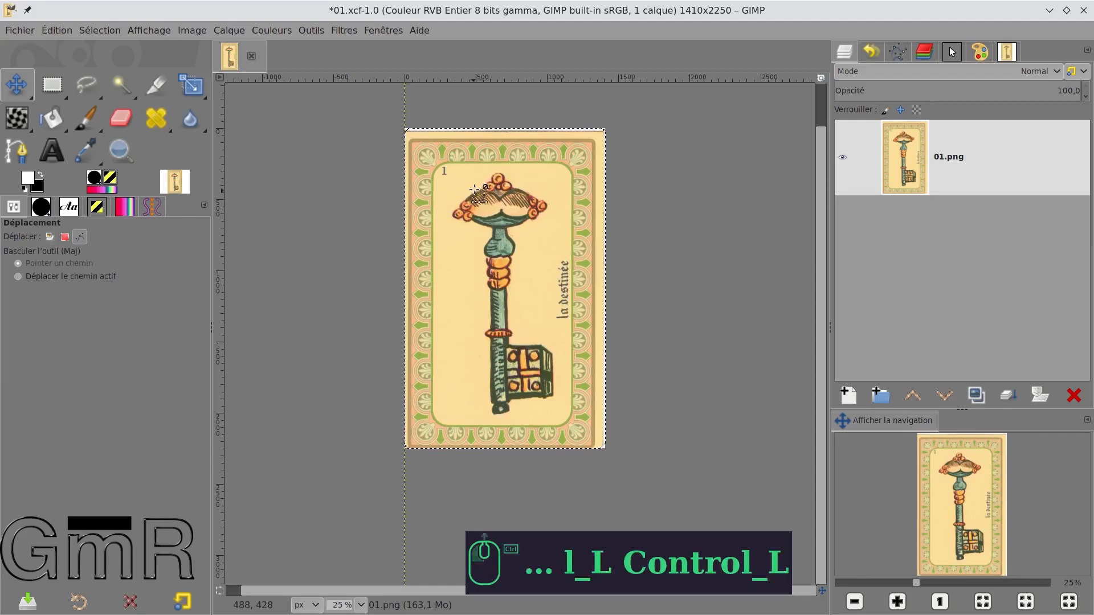
Nudge the sheet layer so the upper-left corner of key card 1 meets the canvas corner without a white strip
scroll(475, 188, "up", 2)
scroll(474, 188, "up", 1)
scroll(433, 177, "up", 1)
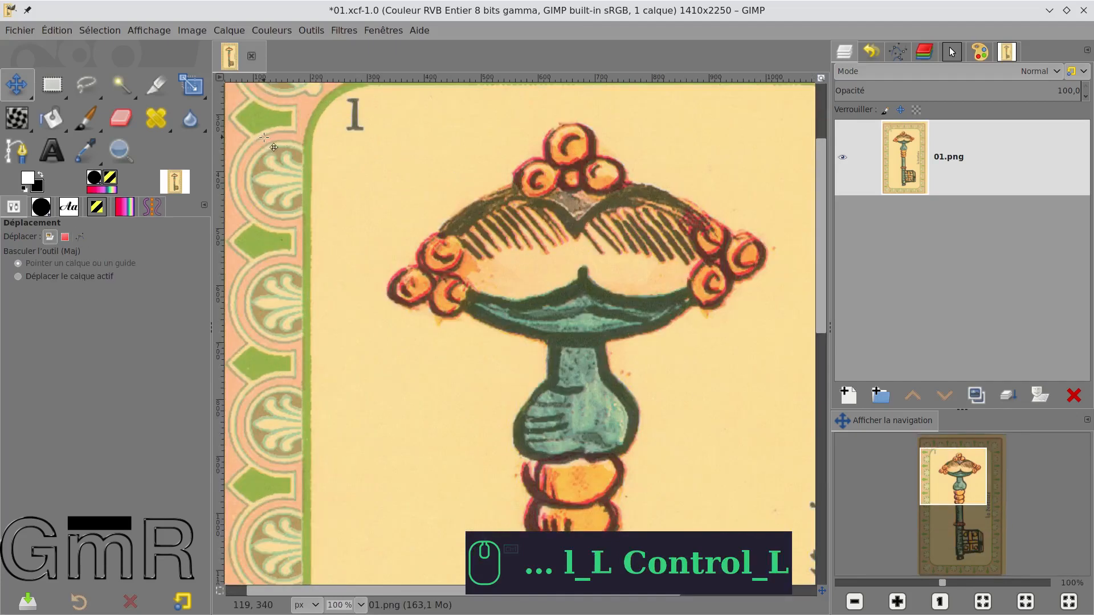
left_click_drag(393, 165, 537, 385)
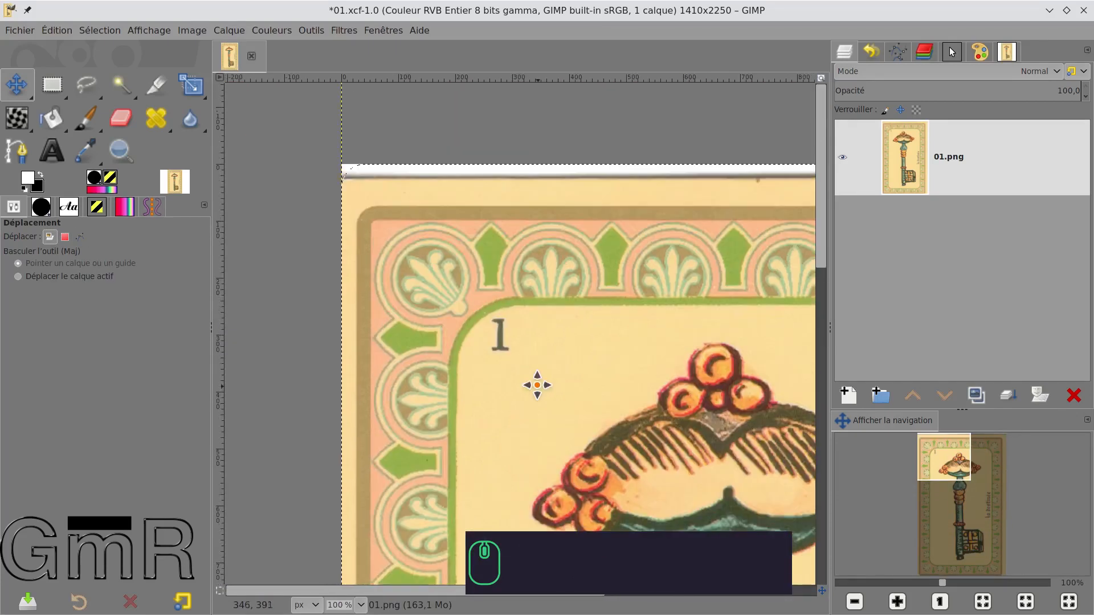
key("ctrl")
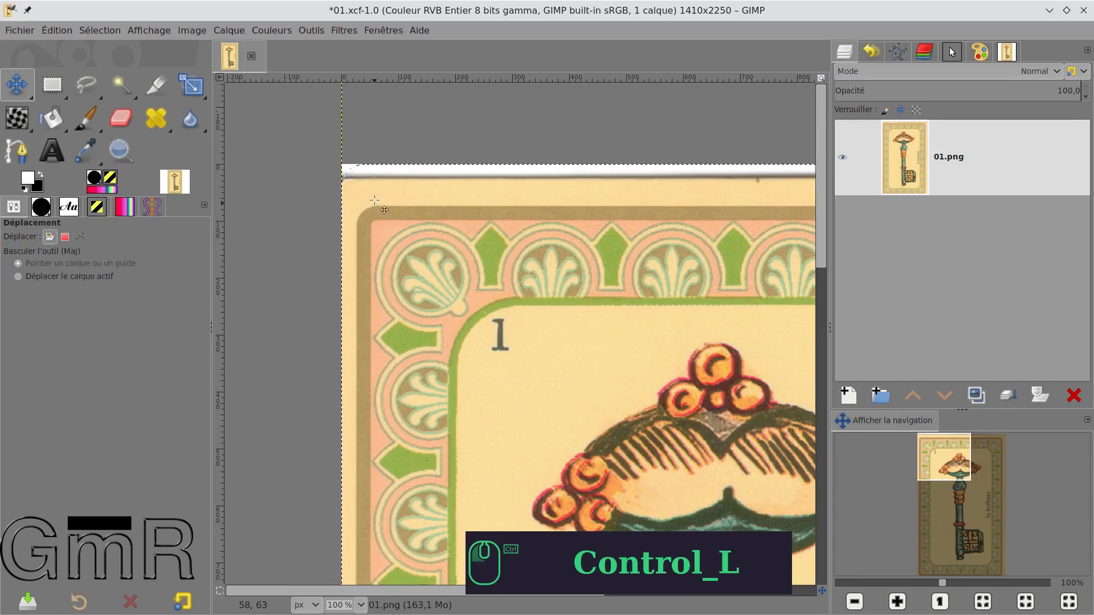
left_click_drag(386, 222, 384, 198)
Check the alignment of key card 1 along its lower edges and add a vertical guide at 27 px near its left border
scroll(434, 281, "down", 15)
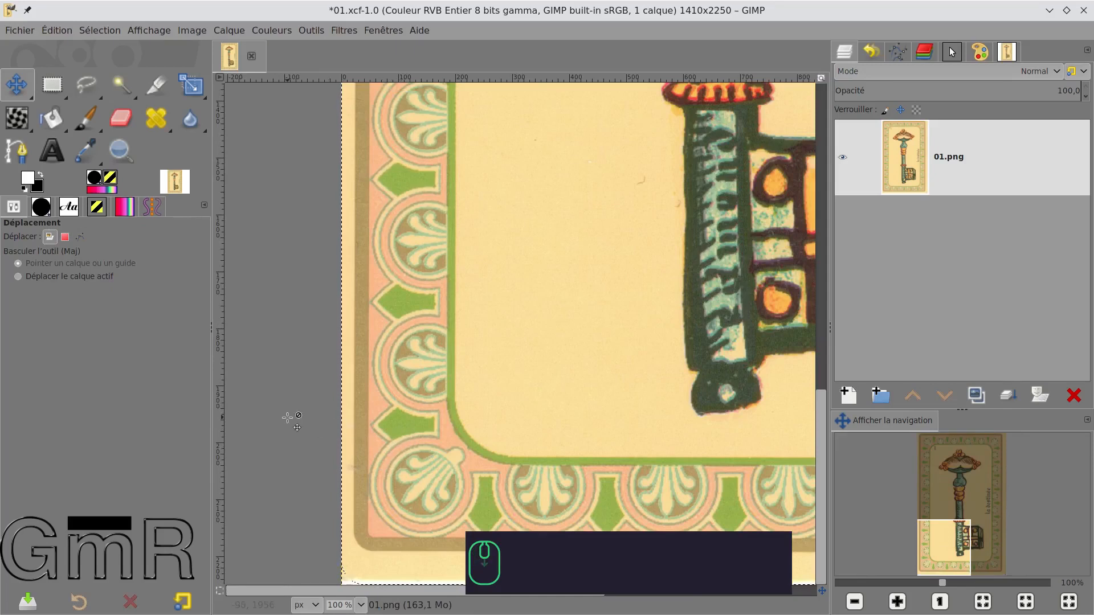
scroll(415, 430, "down", 2, "ctrl")
scroll(417, 430, "down", 2, "ctrl")
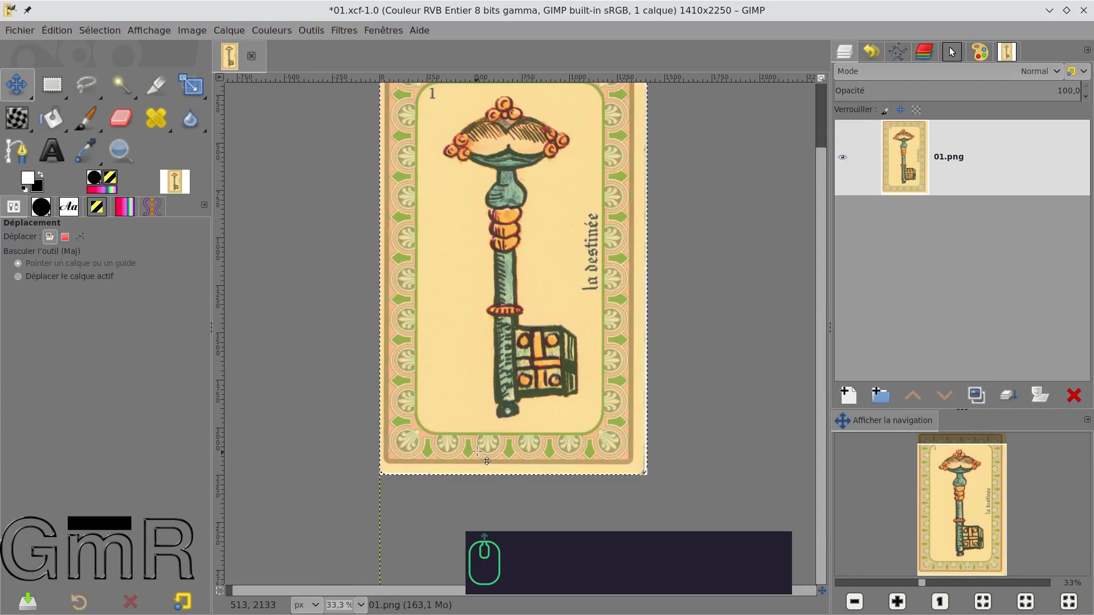
scroll(477, 452, "up", 2)
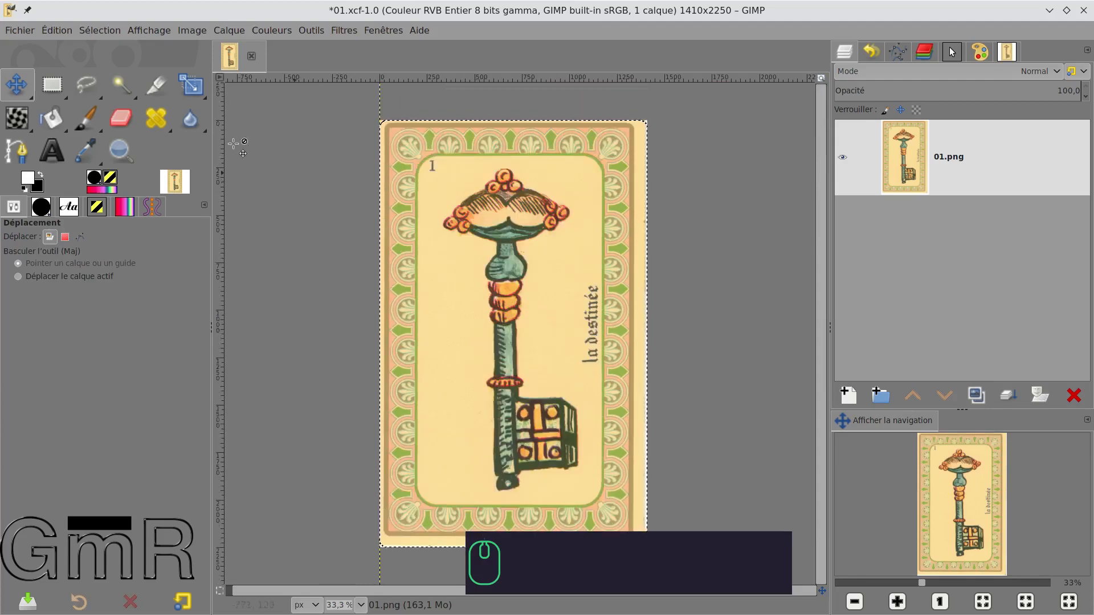
left_click_drag(224, 162, 384, 177)
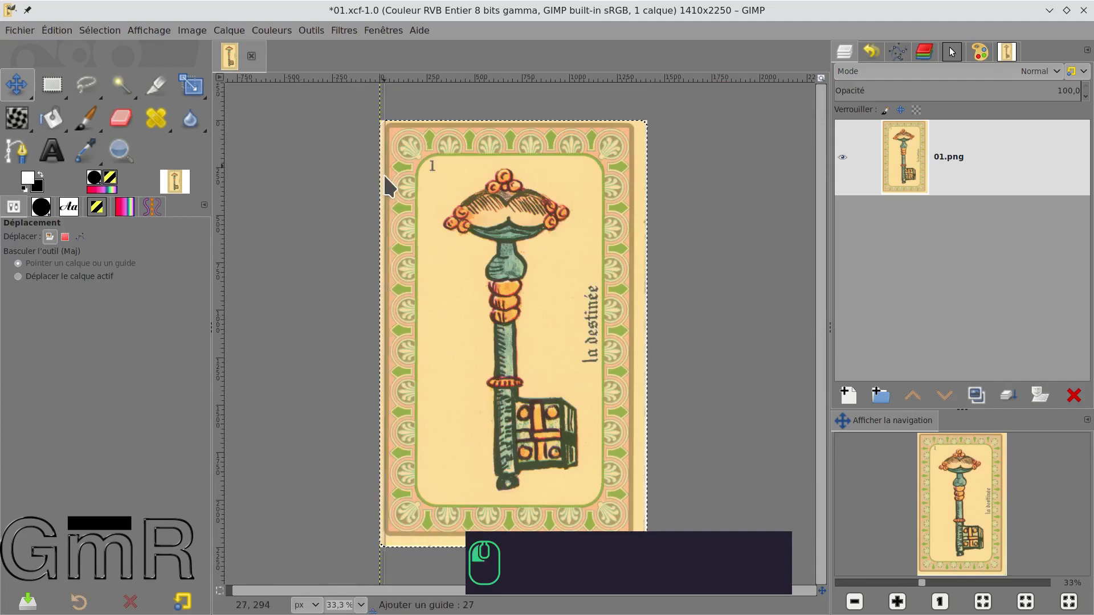
Remove the vertical guide and export the aligned key card as 01.png into the Cartes folder
left_click_drag(383, 172, 211, 152)
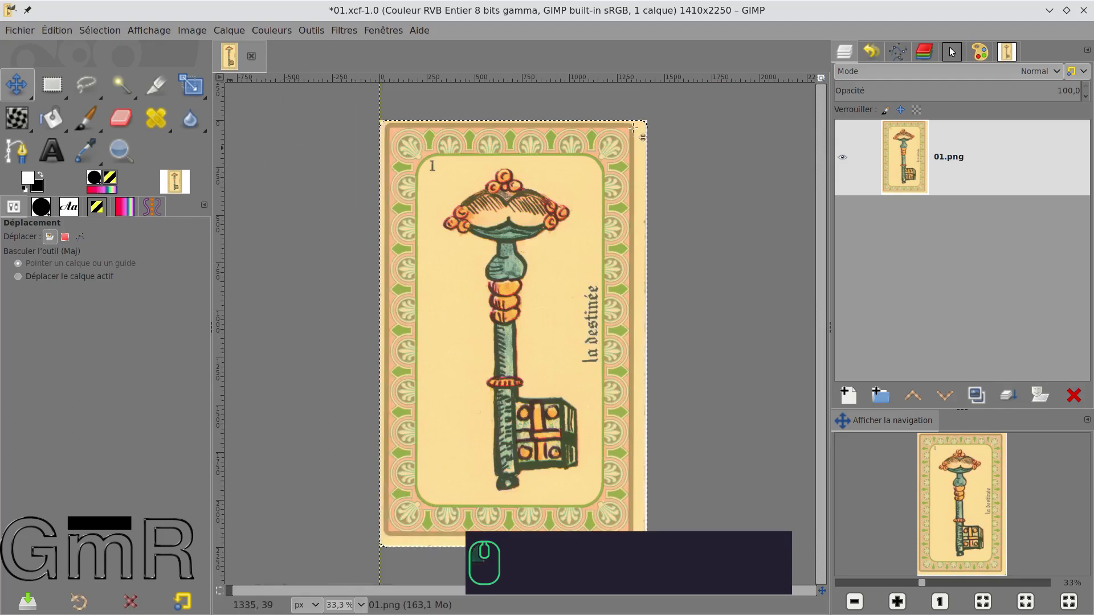
left_click(21, 31)
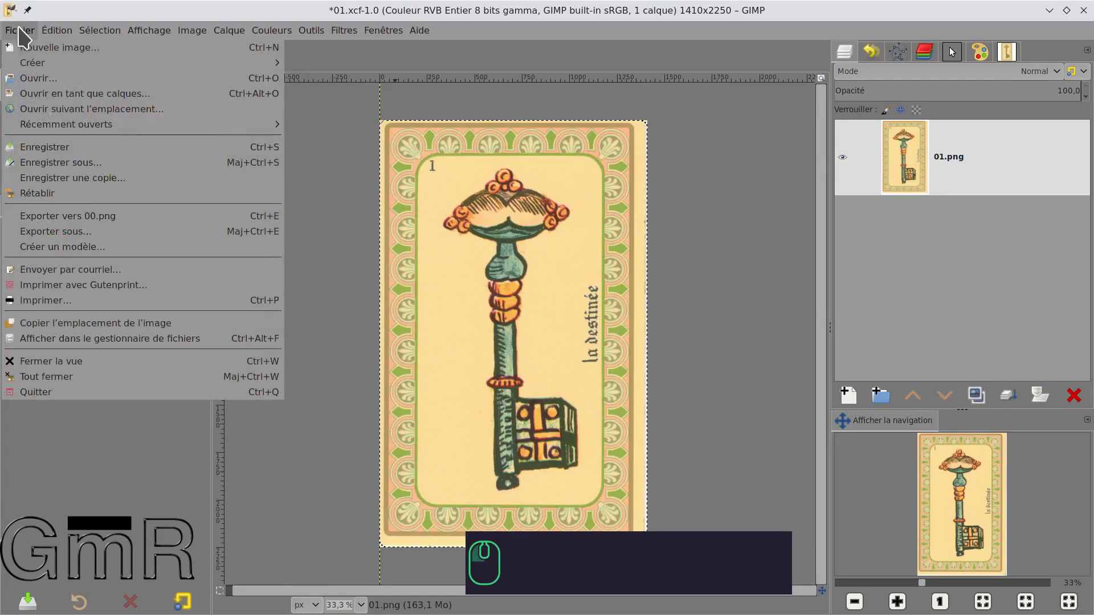
left_click(67, 232)
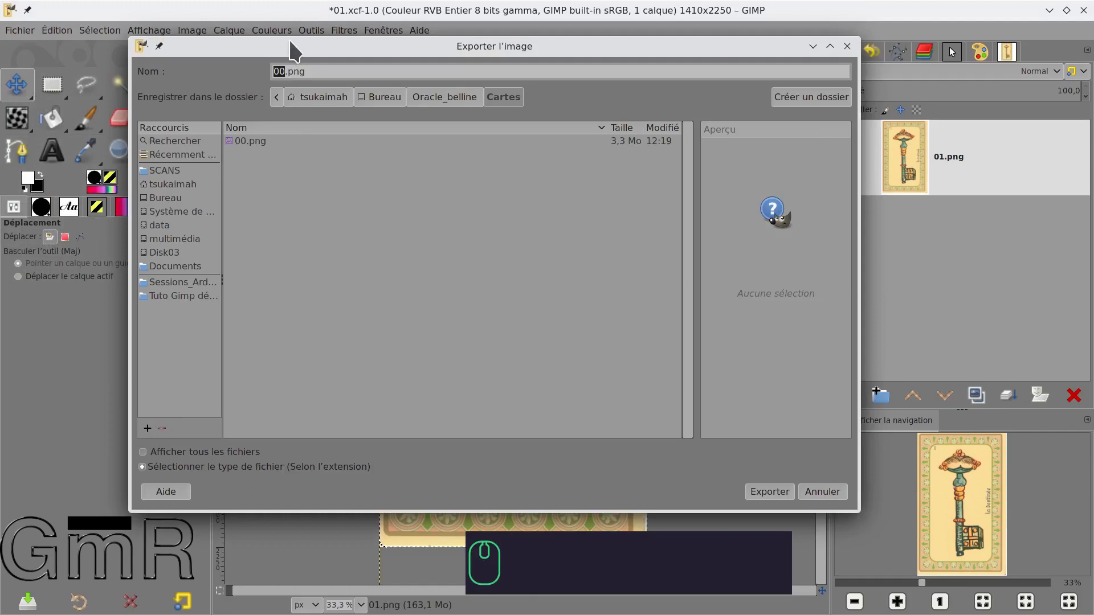
type("01")
left_click(784, 496)
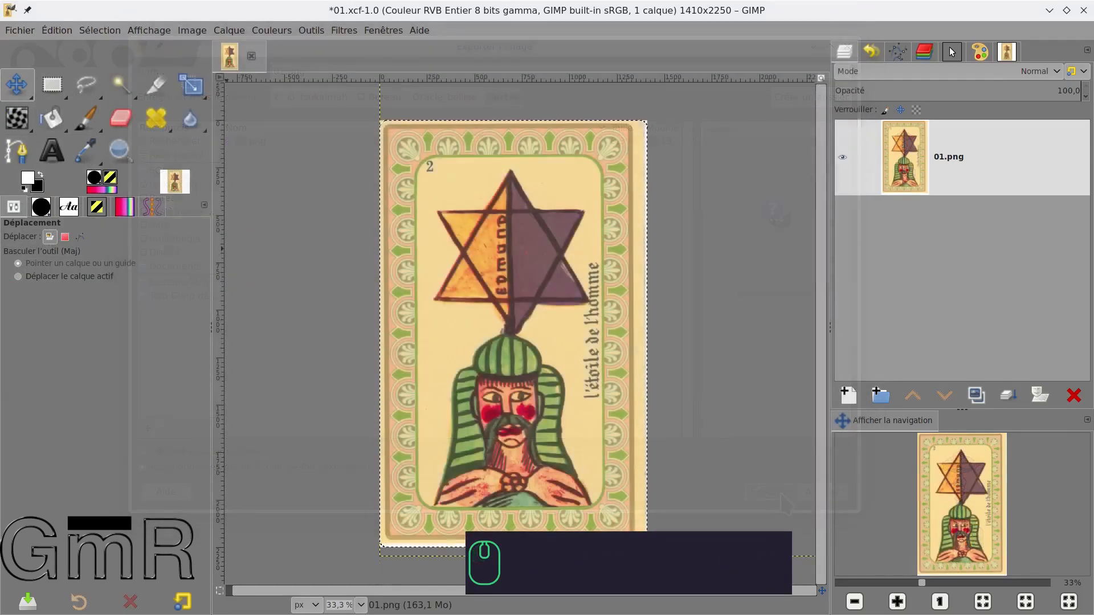
Switch to Dolphin, open the exported 01.png from Cartes in Gwenview, and compare its framing with 03.png
left_click_drag(1, 228, 446, 1)
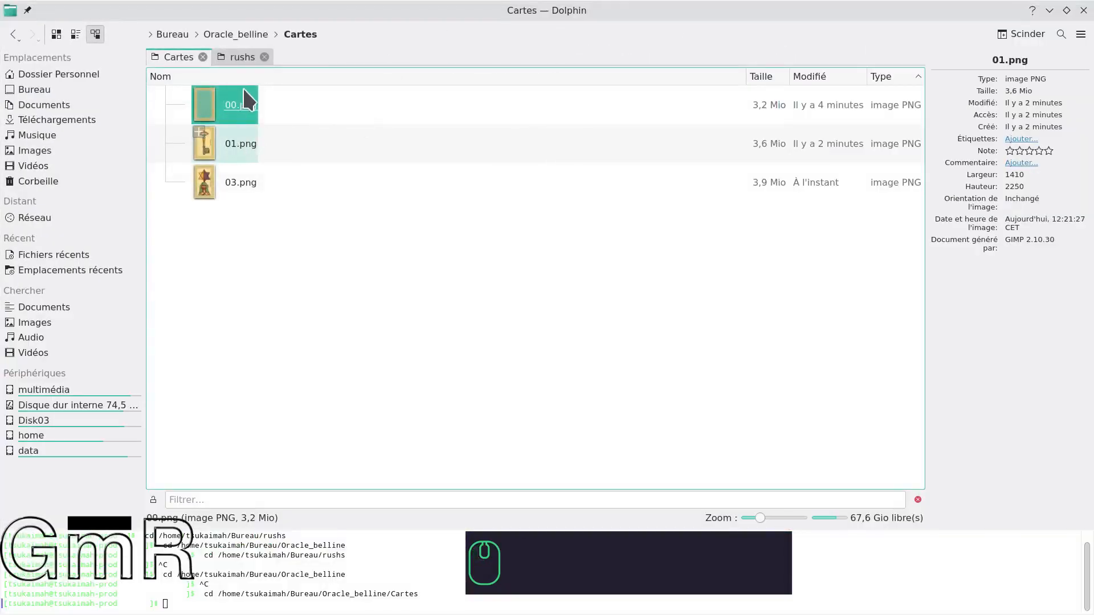
left_click(238, 149)
left_click(235, 143)
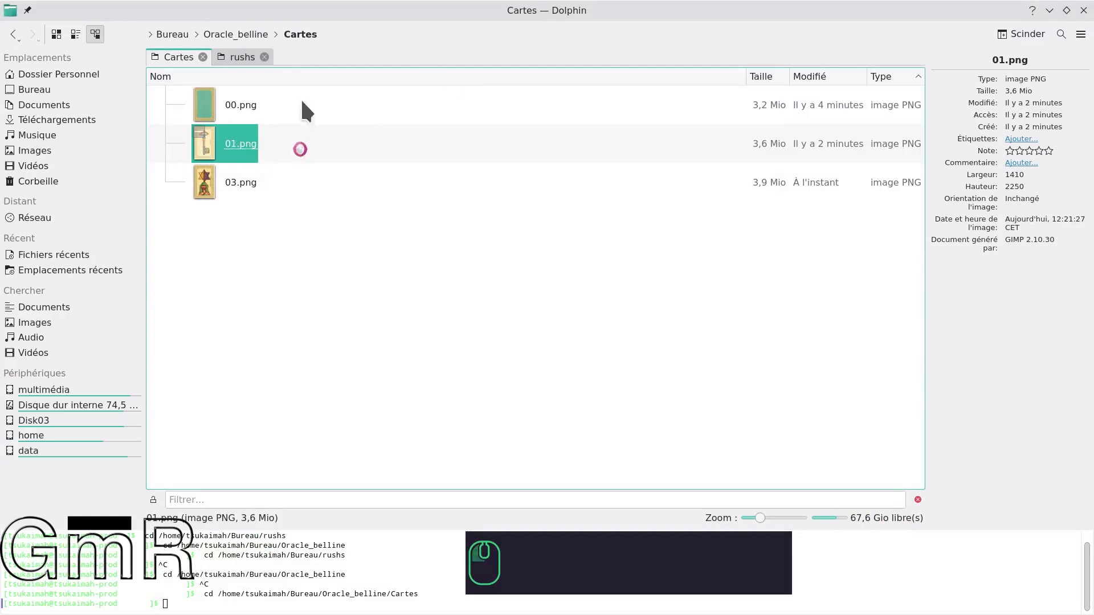
left_click_drag(453, 6, 0, 96)
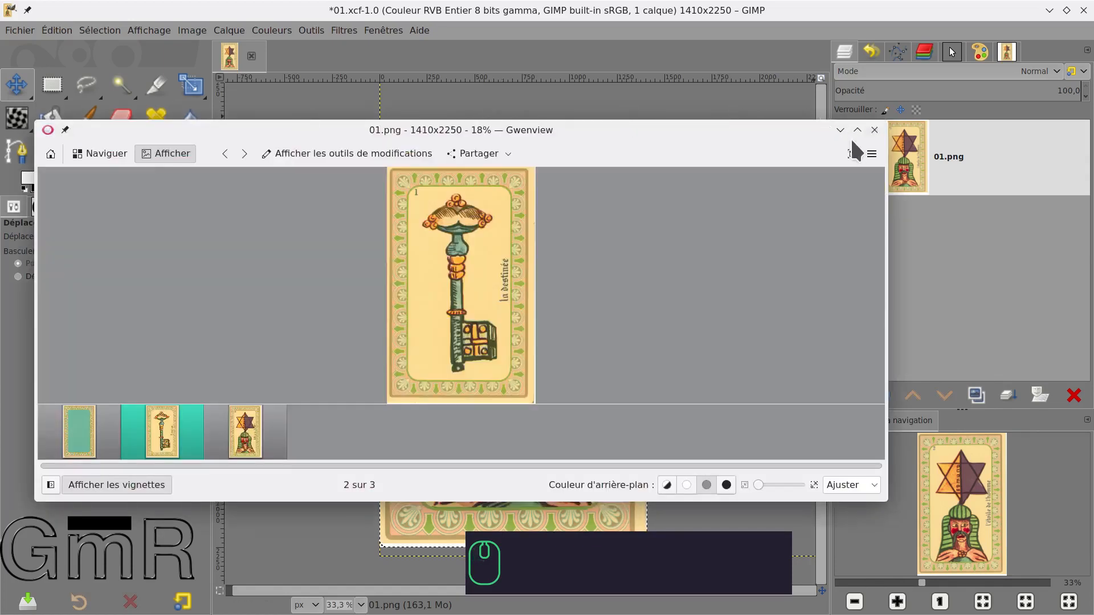
left_click(856, 130)
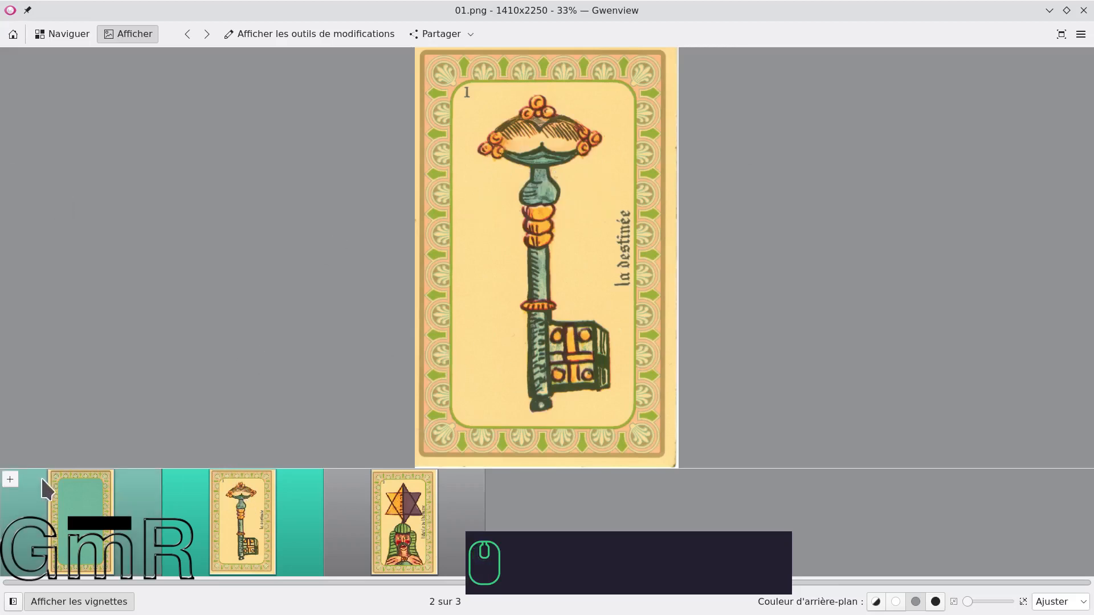
left_click(404, 520)
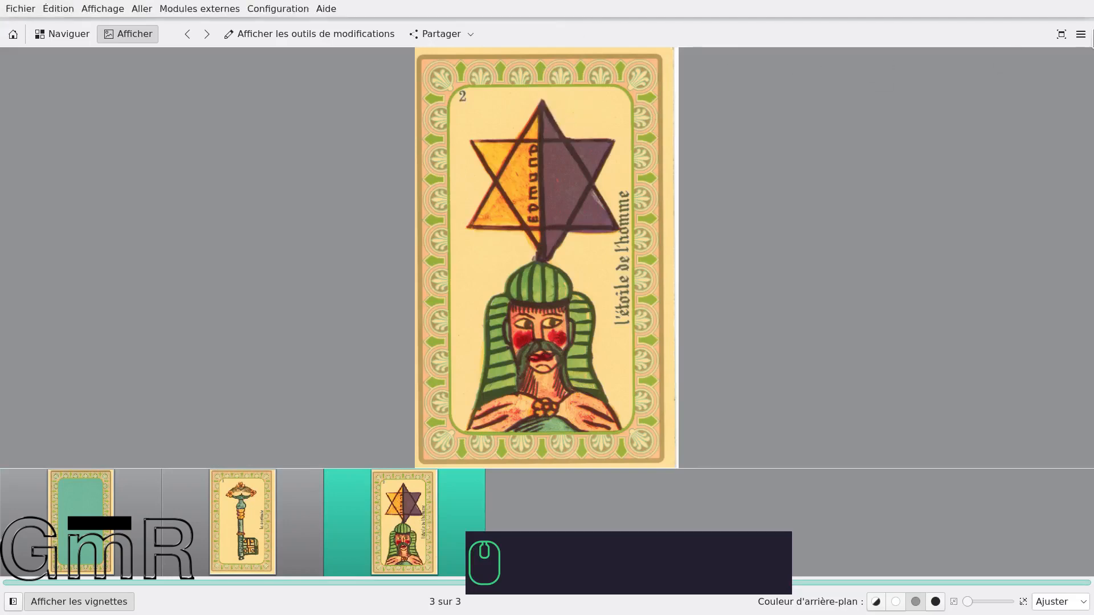
left_click(1082, 10)
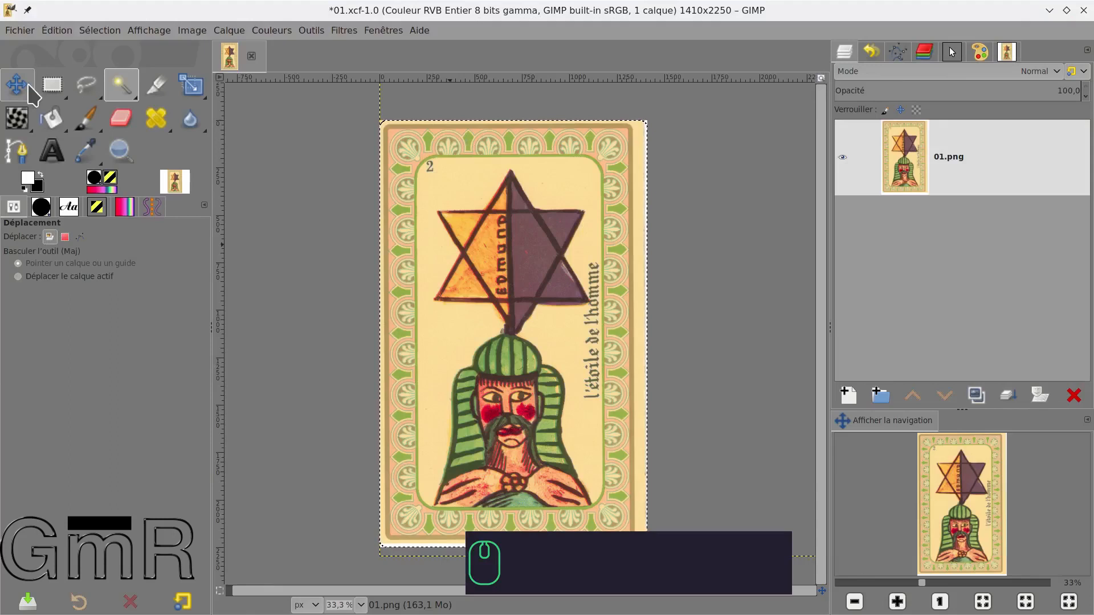
Move the sheet layer across the canvas until card 3, "l'étoile de la femme", fills the canvas
key("ctrl+z")
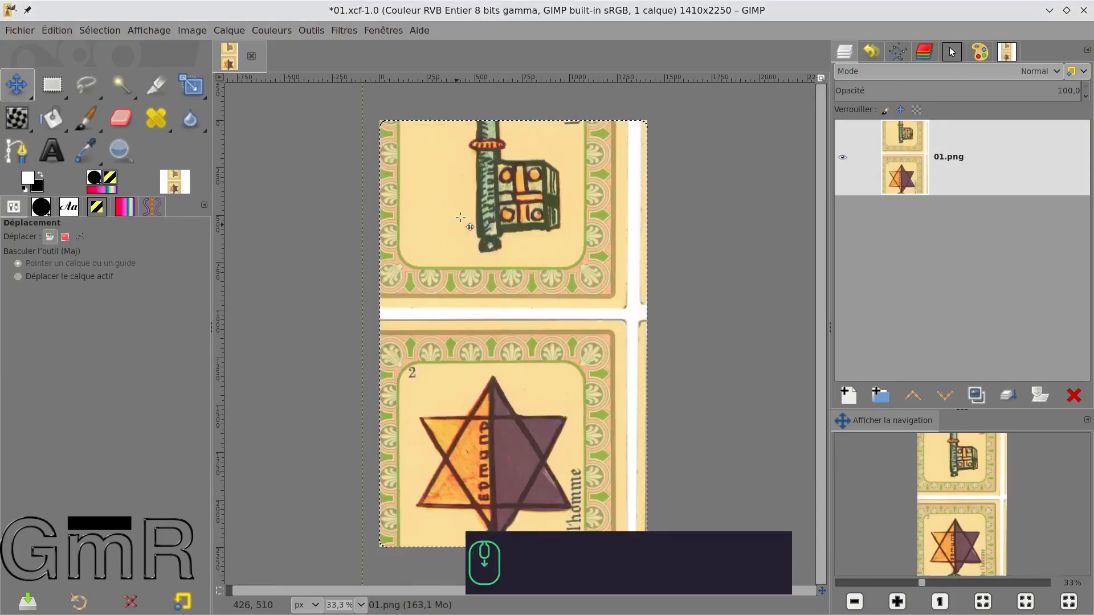
mouse_move(461, 217)
left_mouse_down()
mouse_move(495, 254)
mouse_move(471, 223)
left_mouse_up()
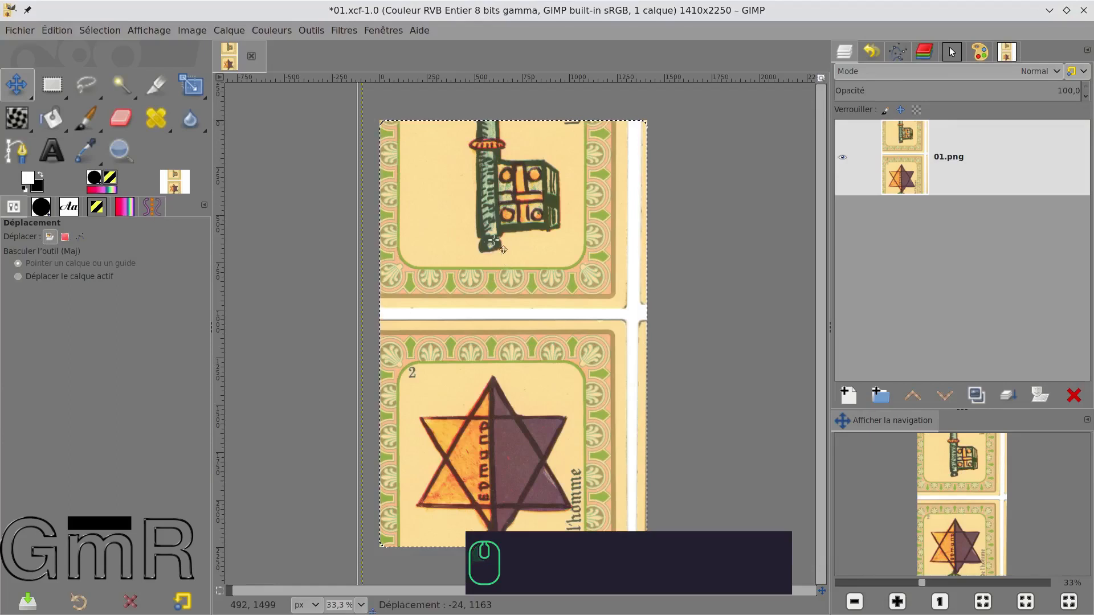
key("ctrl+z")
left_click_drag(430, 149, 423, 307)
left_click_drag(480, 196, 487, 295)
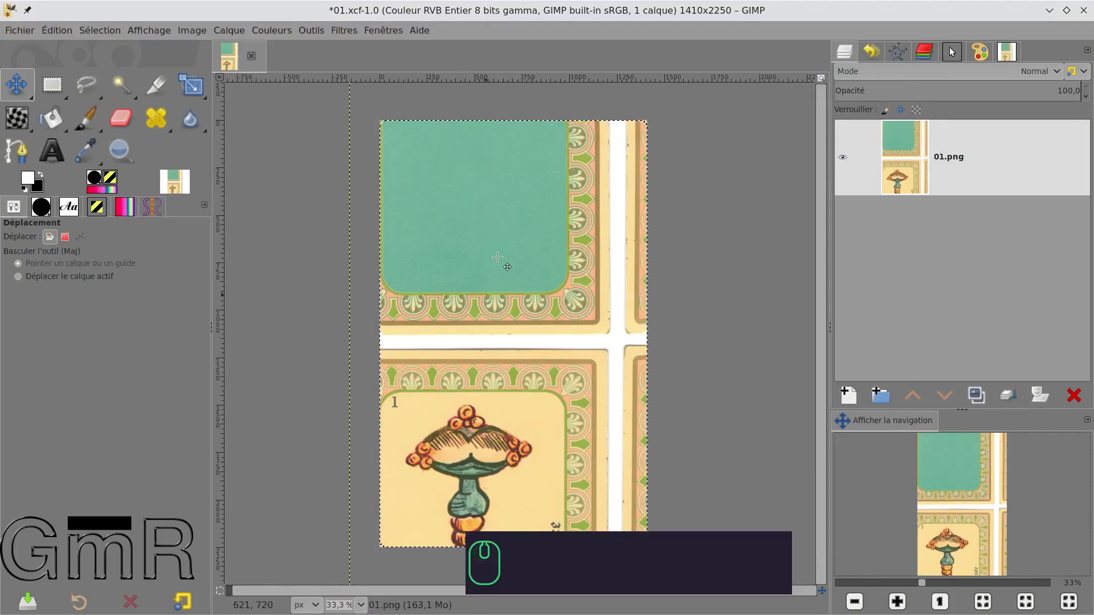
left_click_drag(552, 226, 552, 247)
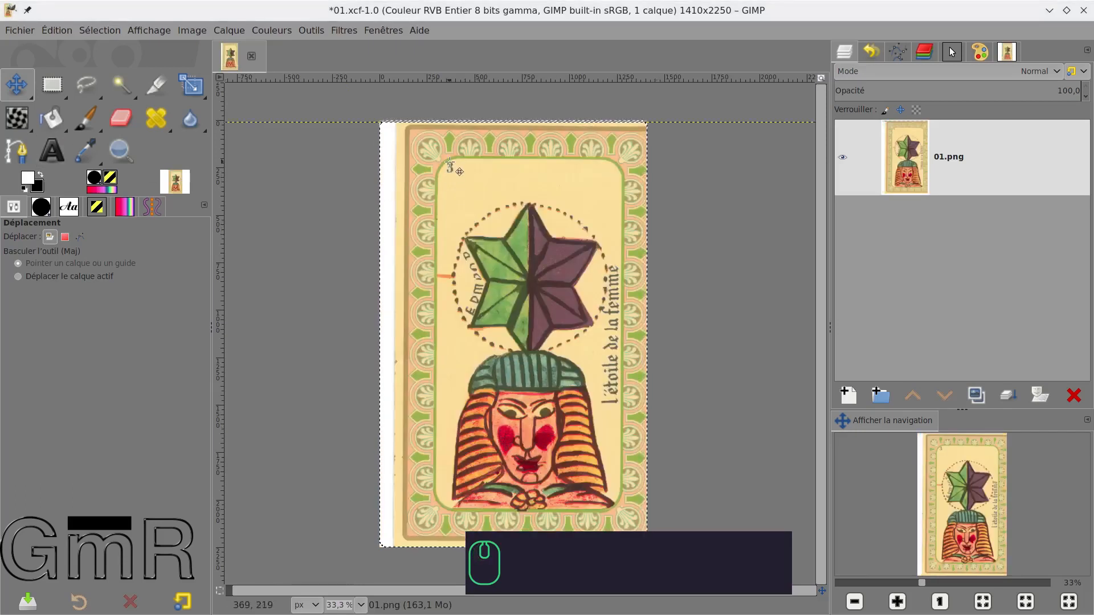
Shift the sheet layer so card 3's upper-left corner meets the canvas corner, and add a vertical guide along its left border
left_click_drag(217, 170, 395, 202)
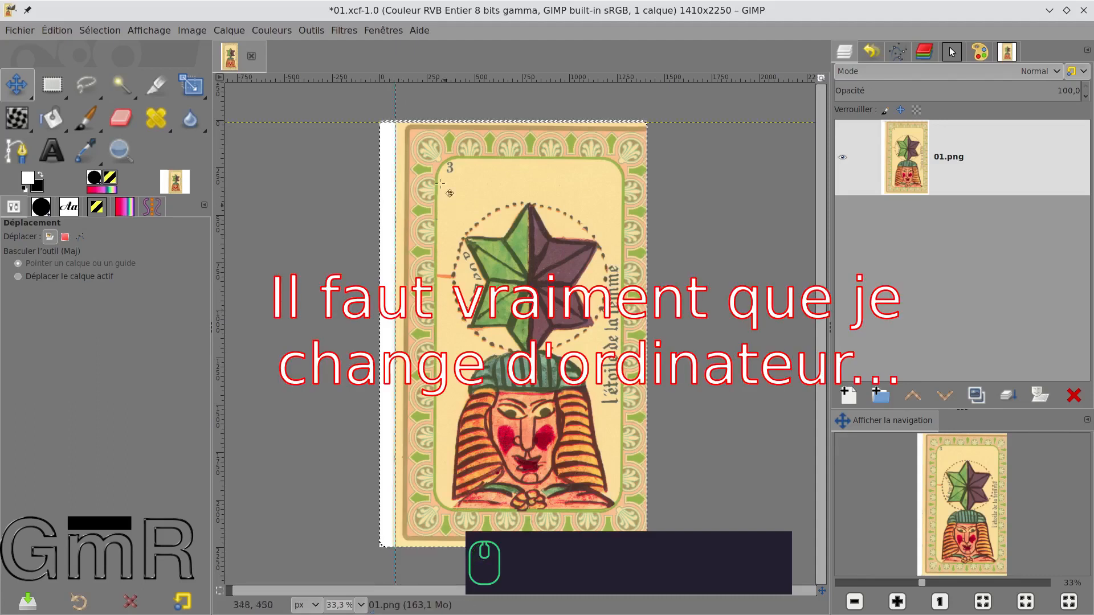
left_click_drag(395, 102, 236, 141)
left_click_drag(558, 193, 533, 186)
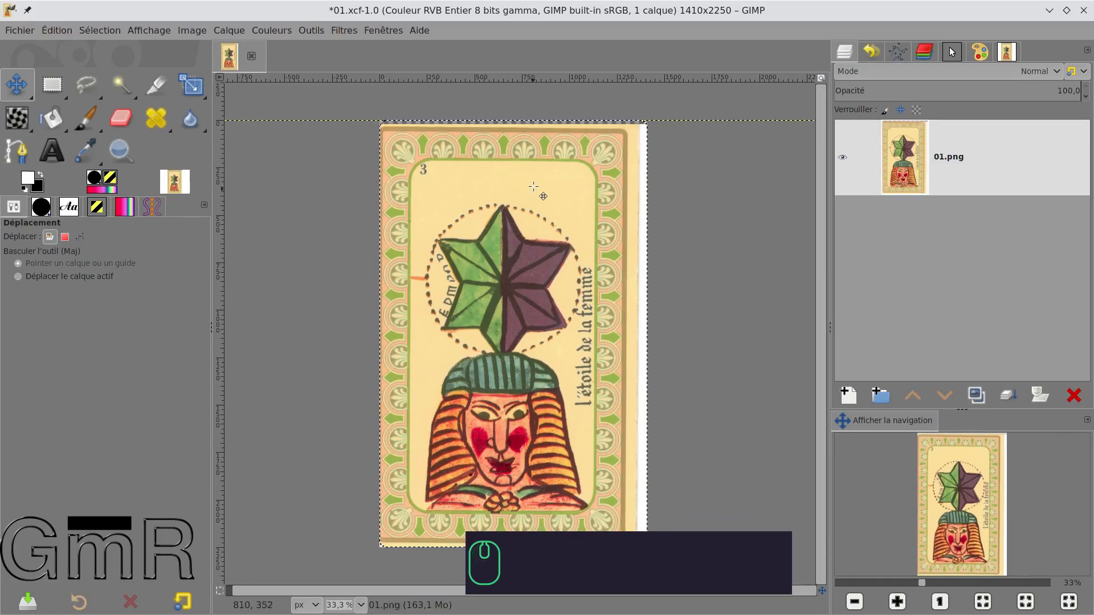
left_click_drag(546, 192, 537, 202)
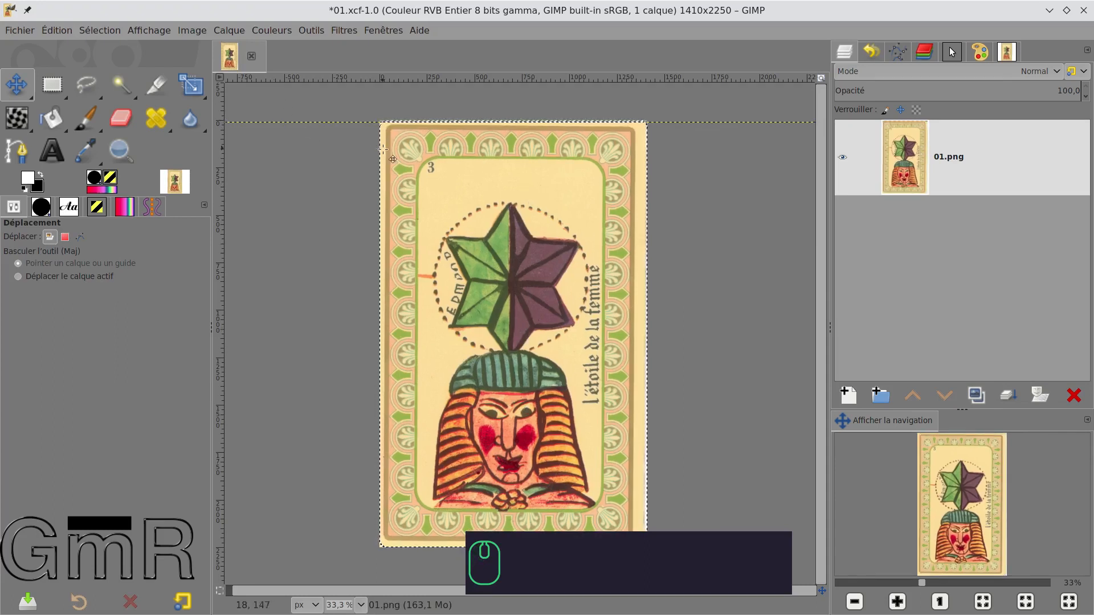
left_click_drag(220, 197, 386, 279)
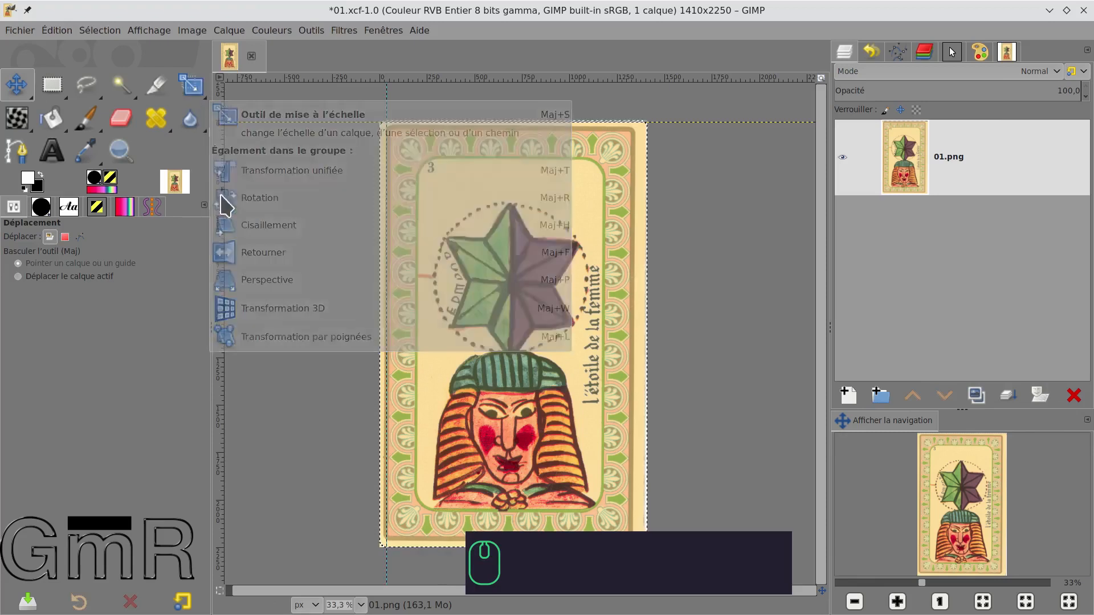
Start a Rotation of card 3 and place its pivot near the upper-left border corner, at X 36, Y 20 px
right_click(198, 94)
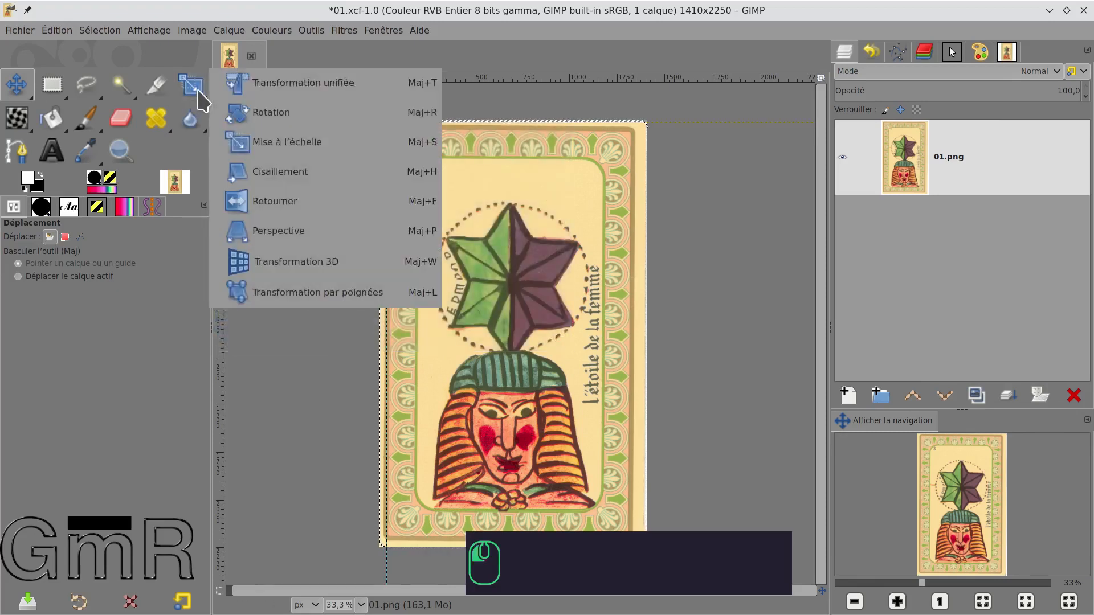
left_click(246, 117)
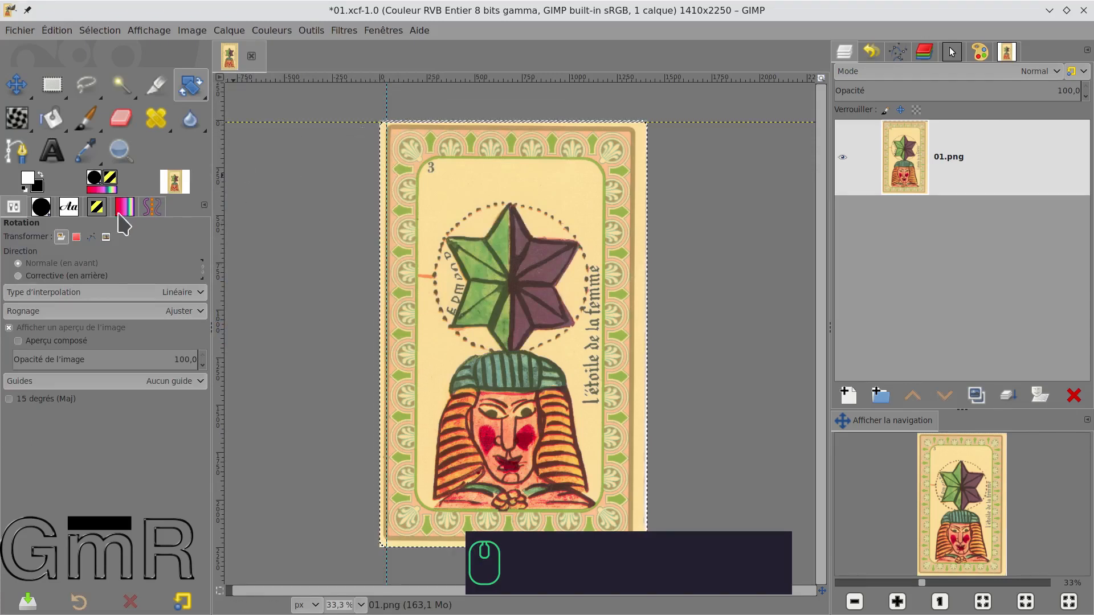
left_click(409, 152)
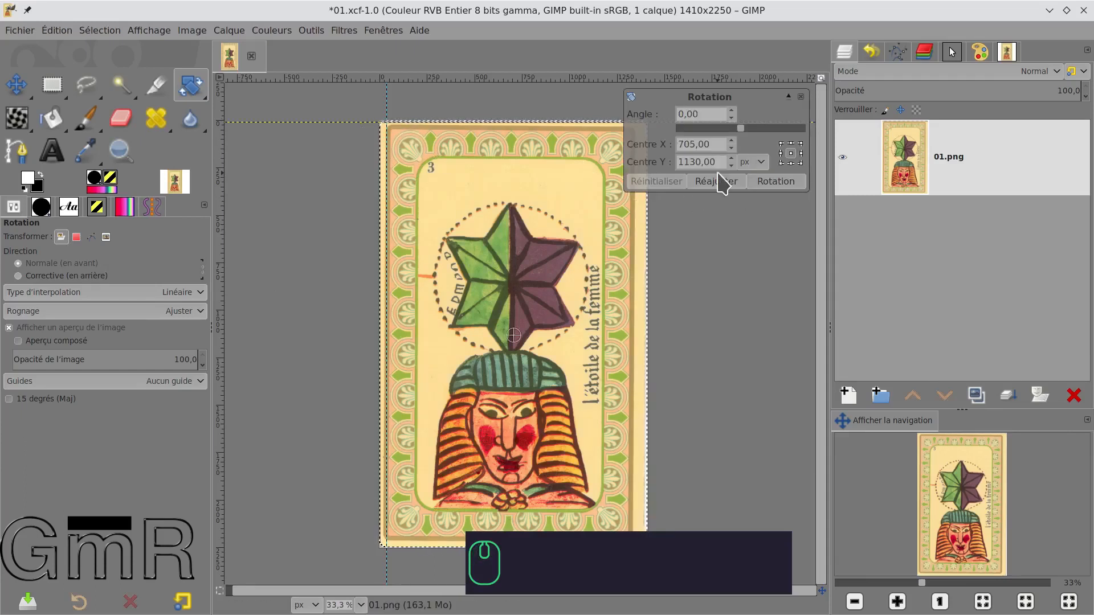
left_click(781, 145)
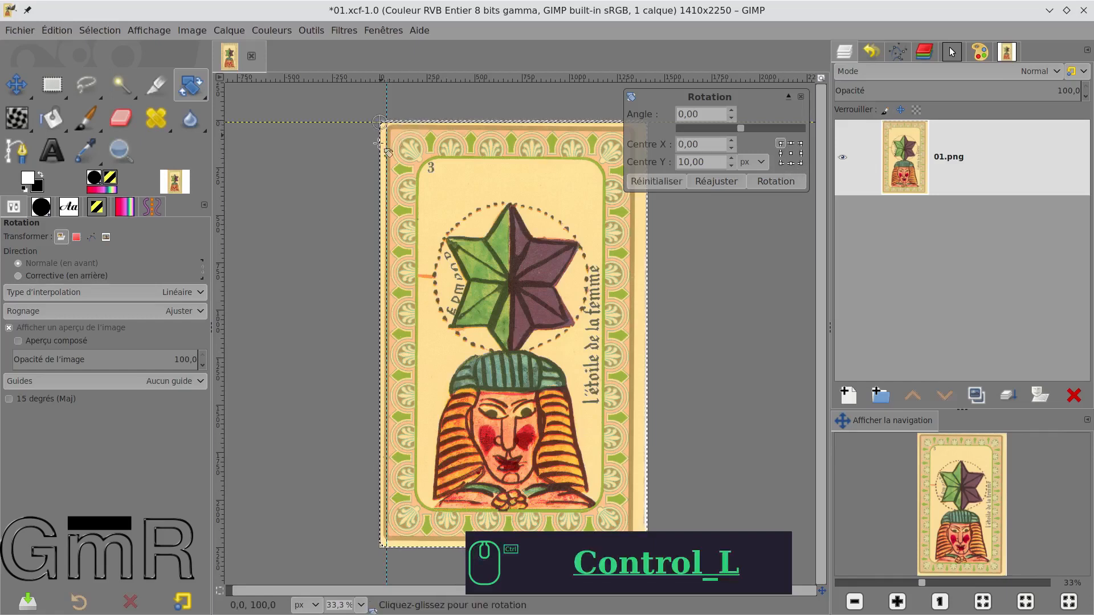
scroll(378, 139, "up", 1)
scroll(378, 139, "up", 1)
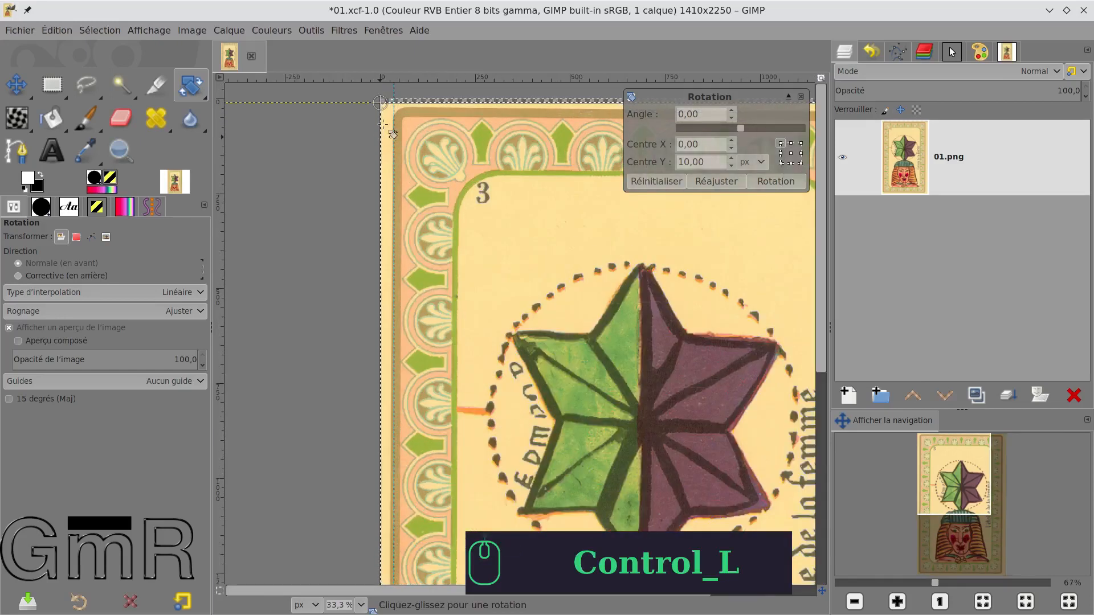
mouse_move(393, 114)
left_mouse_down()
mouse_move(410, 117)
mouse_move(398, 113)
left_mouse_up()
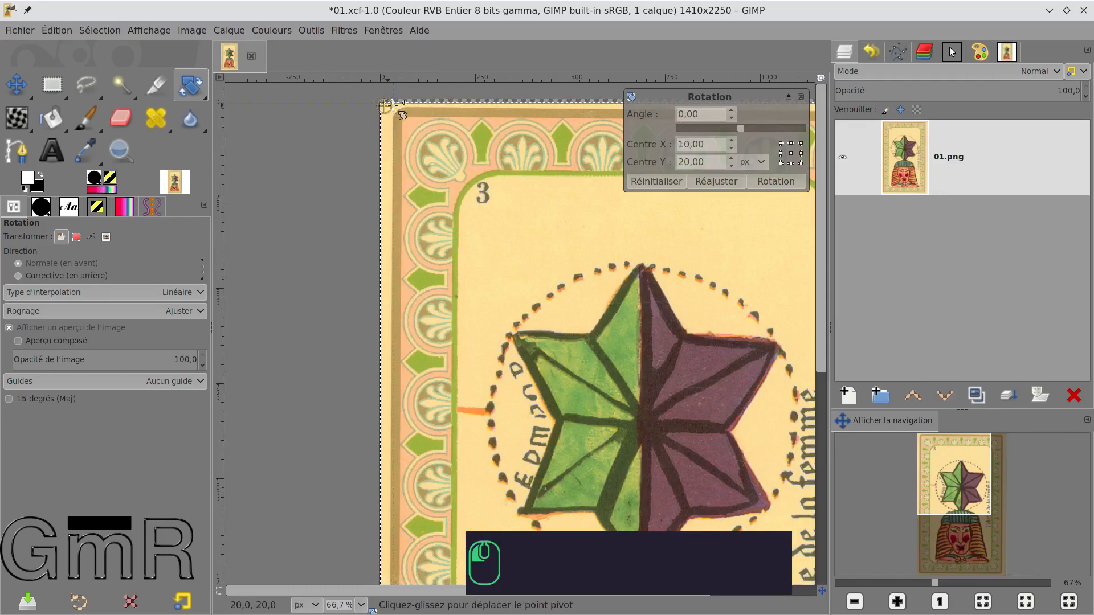
left_click_drag(399, 114, 405, 118)
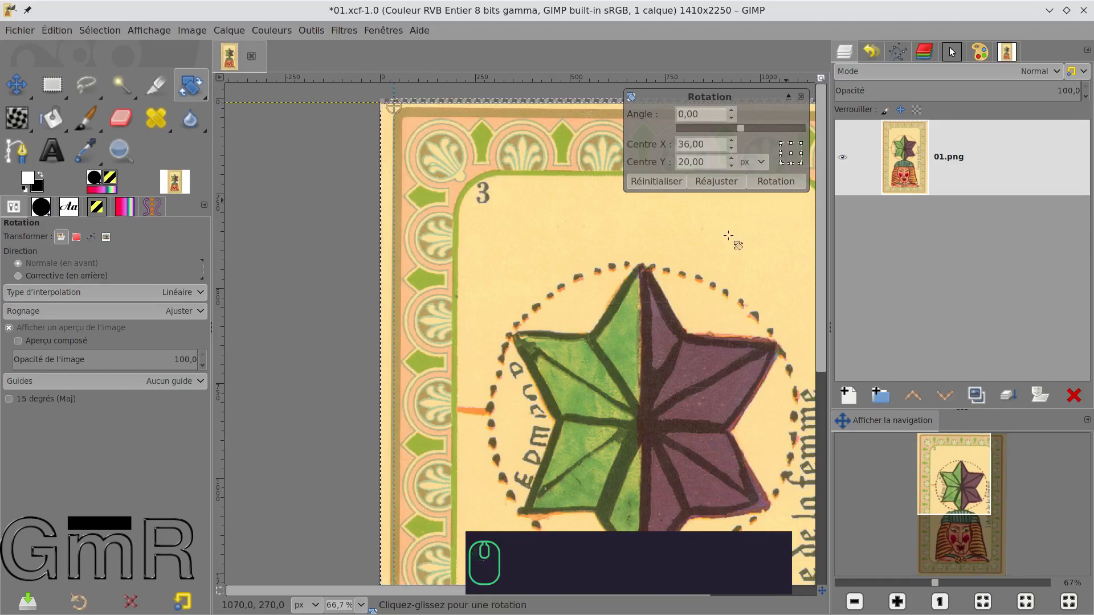
Rotate card 3 by -0.42° about the pivot to straighten its left border against the vertical guide, and apply the rotation
scroll(716, 276, "down", 5)
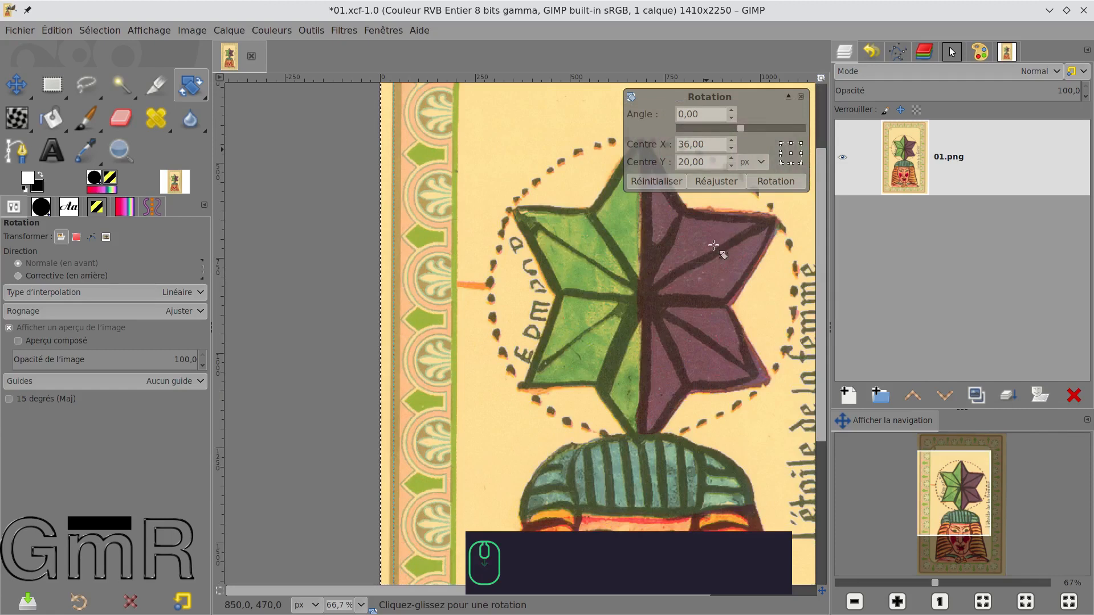
scroll(720, 249, "down", 6)
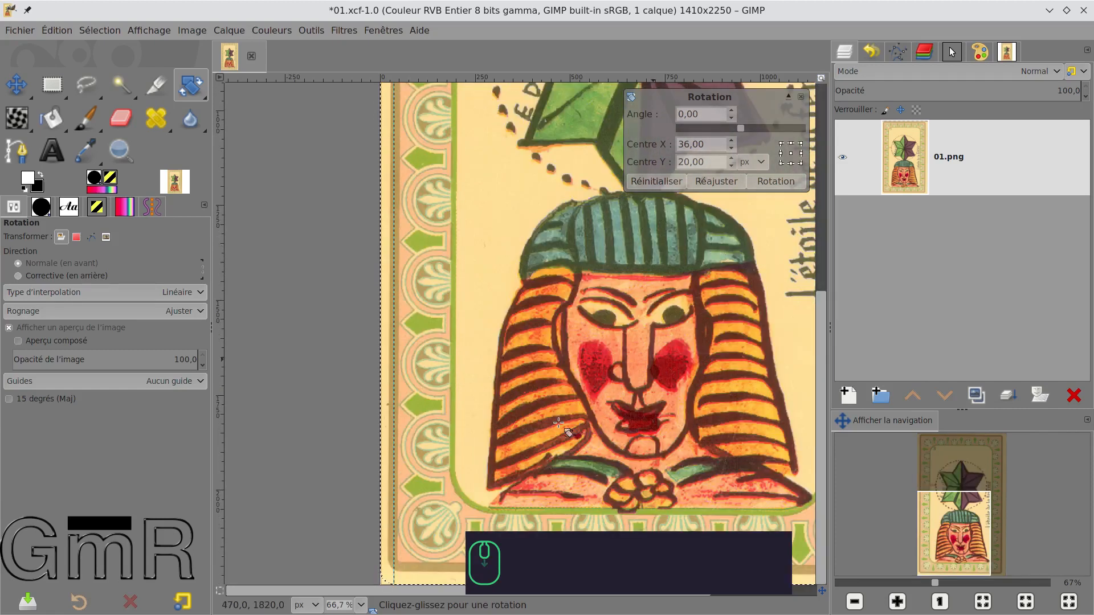
key("ctrl")
scroll(558, 425, "down", 2)
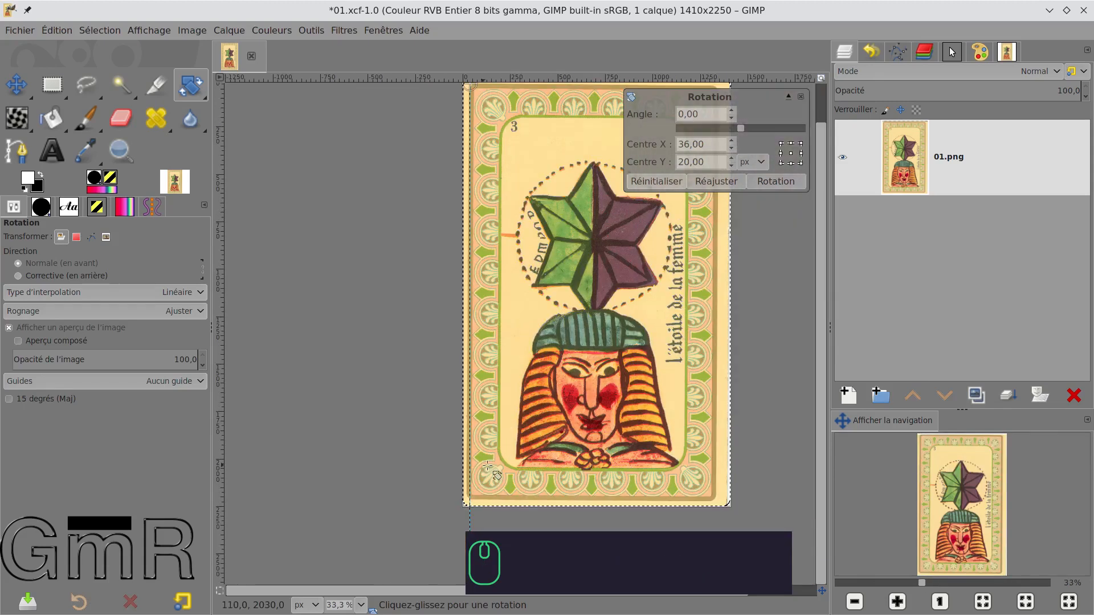
scroll(485, 514, "up", 1)
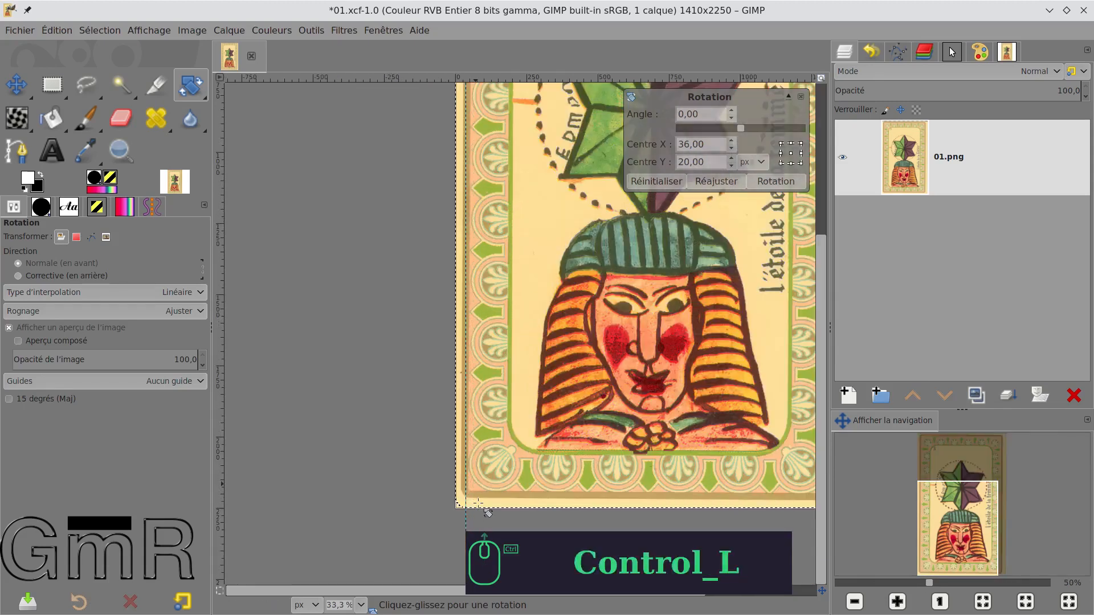
scroll(477, 502, "up", 3)
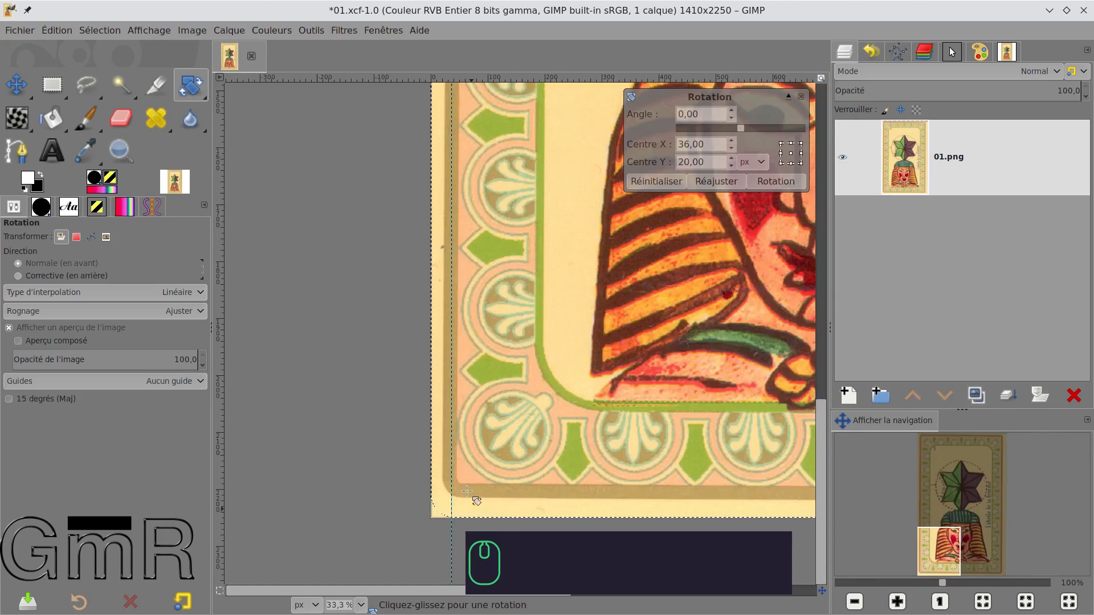
scroll(467, 491, "up", 1)
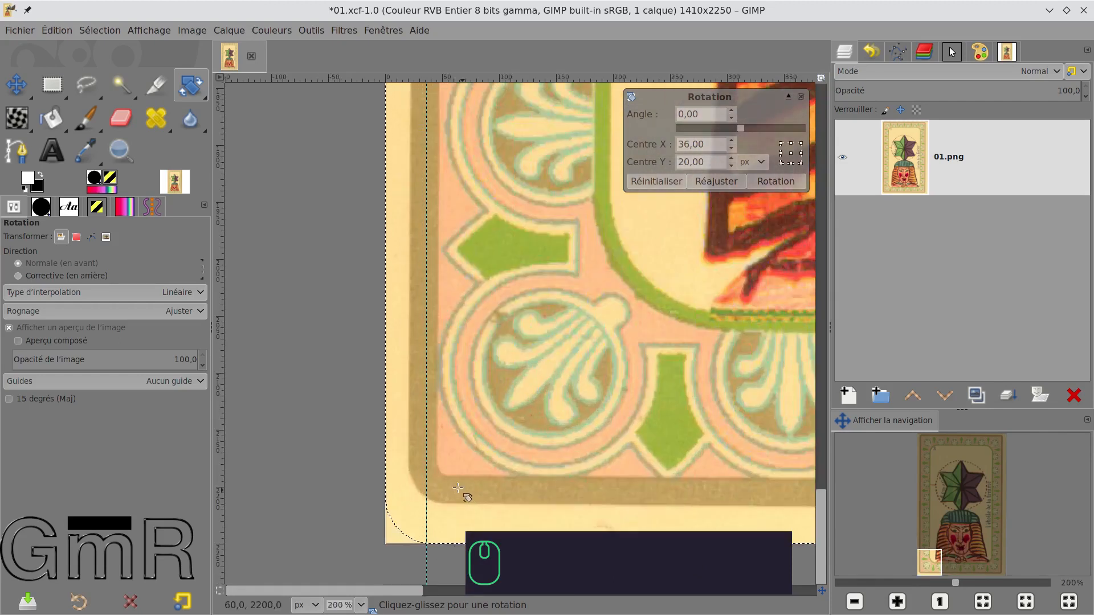
left_click_drag(466, 488, 478, 488)
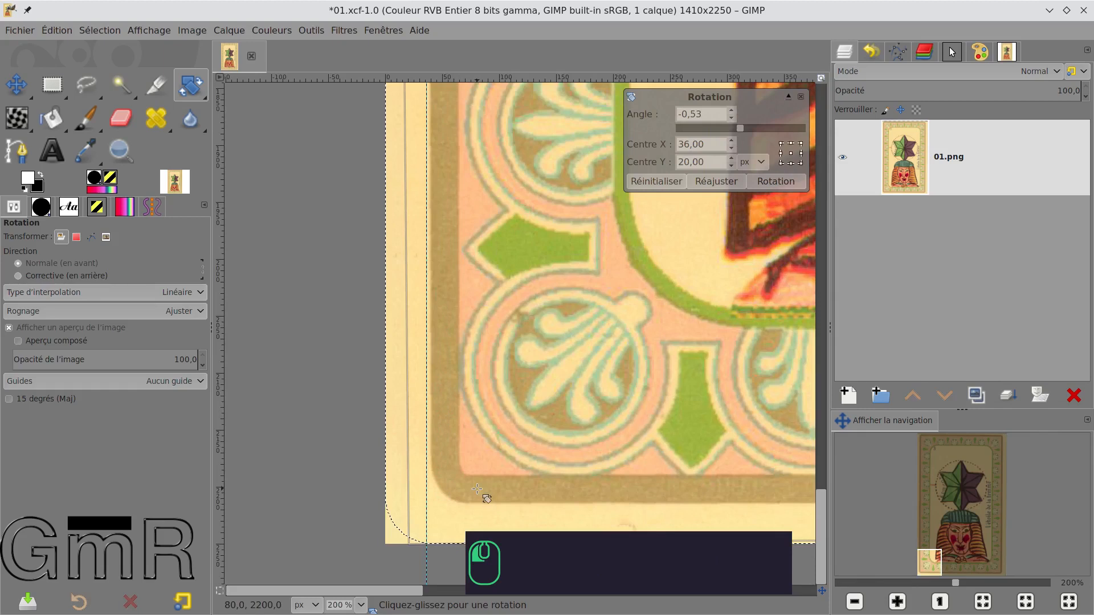
left_click_drag(471, 489, 478, 488)
left_click(767, 181)
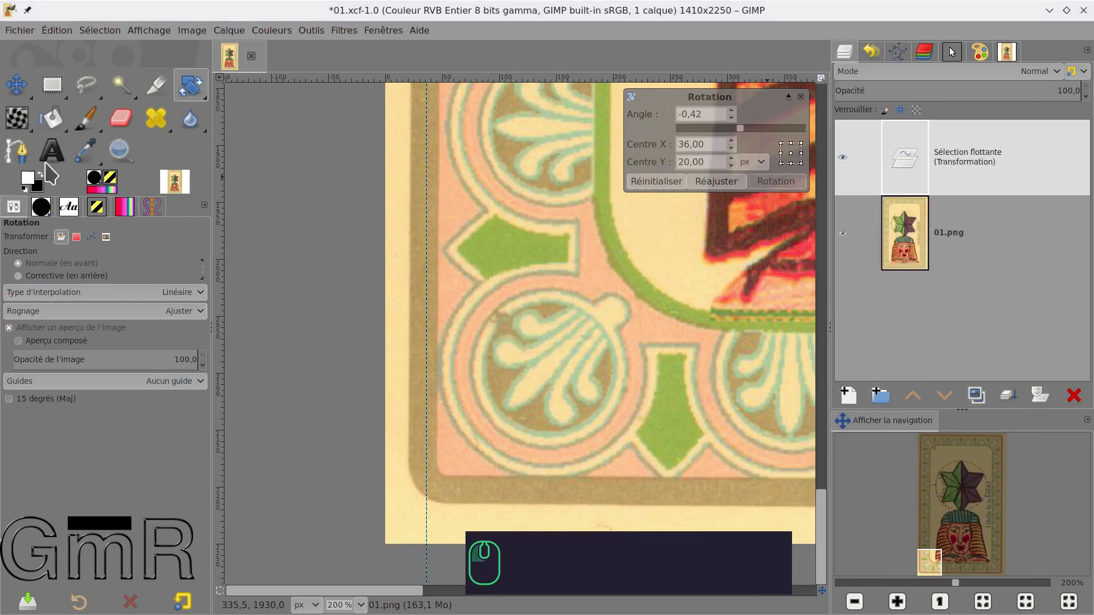
key("ctrl")
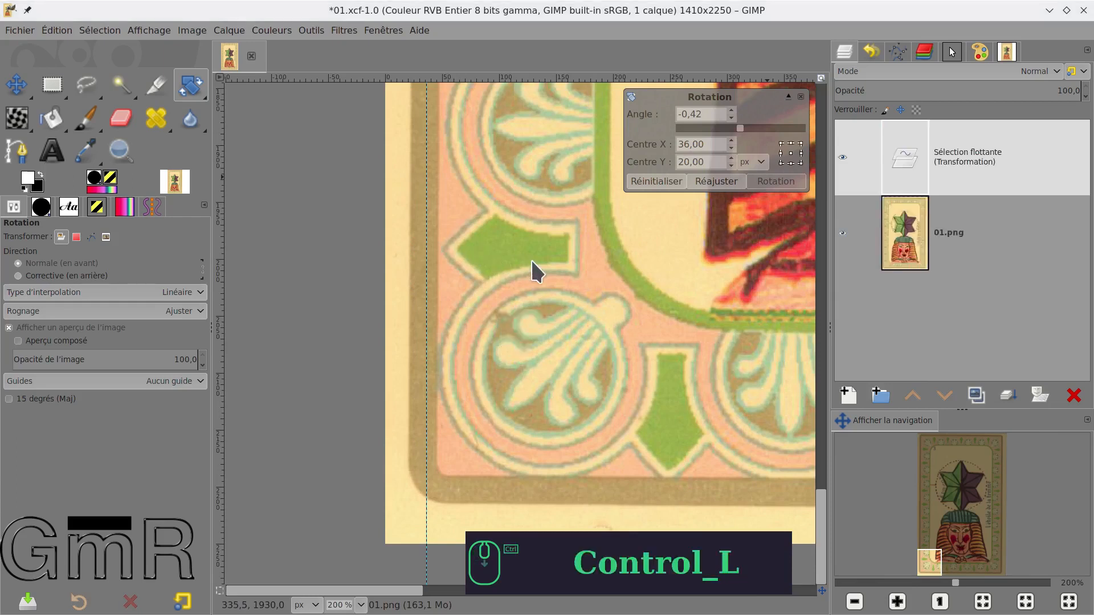
scroll(574, 274, "down", 3, "ctrl")
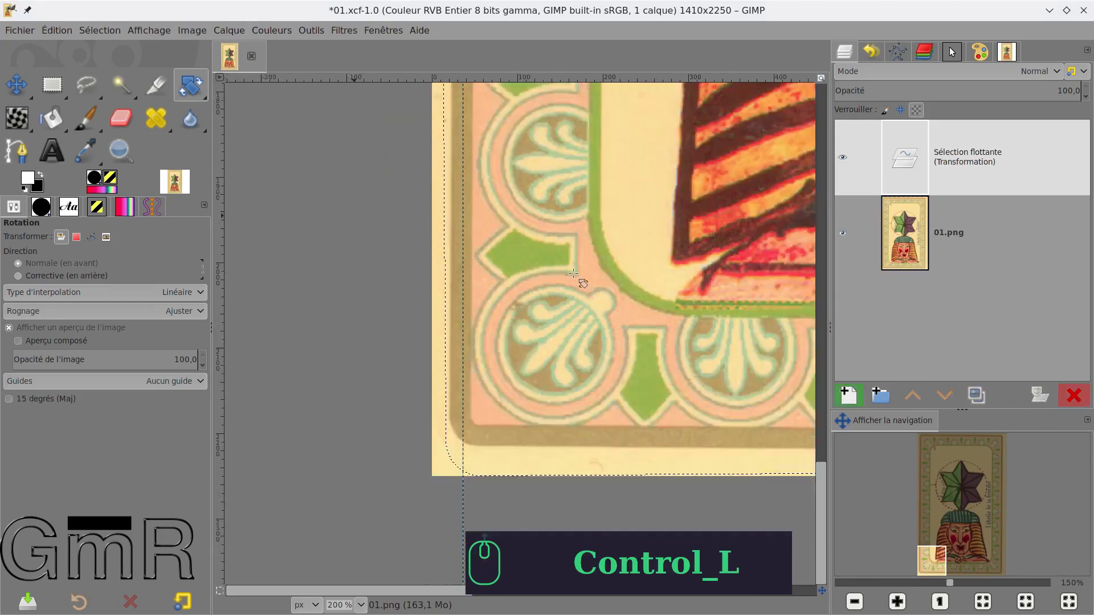
Anchor the floating selection of the rotated card 3 onto the 01.png layer
scroll(573, 274, "down", 3, "ctrl")
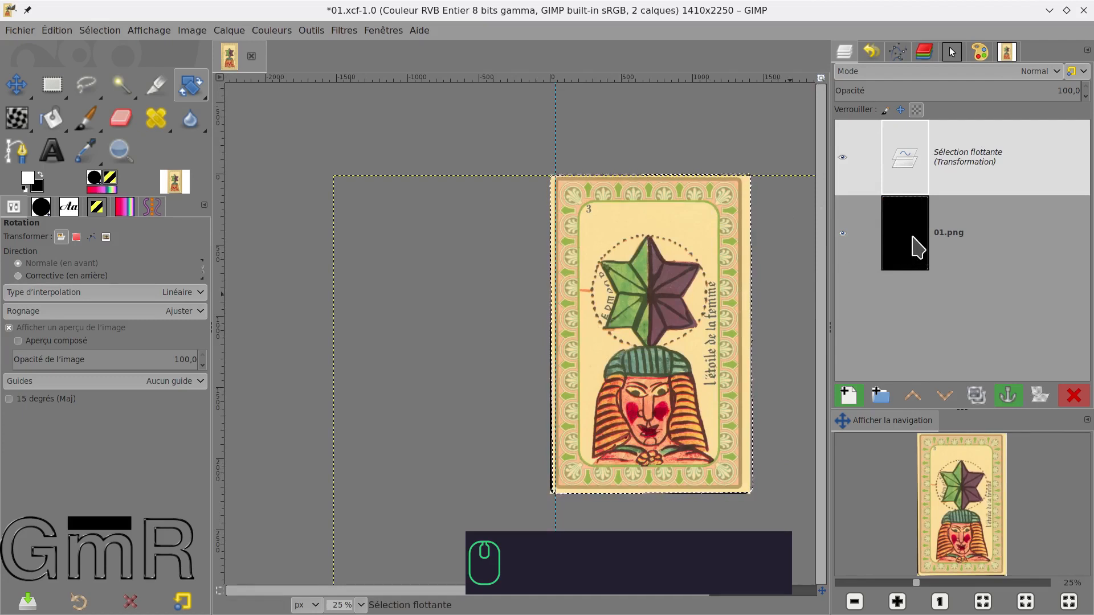
key("ctrl")
scroll(568, 444, "up", 3)
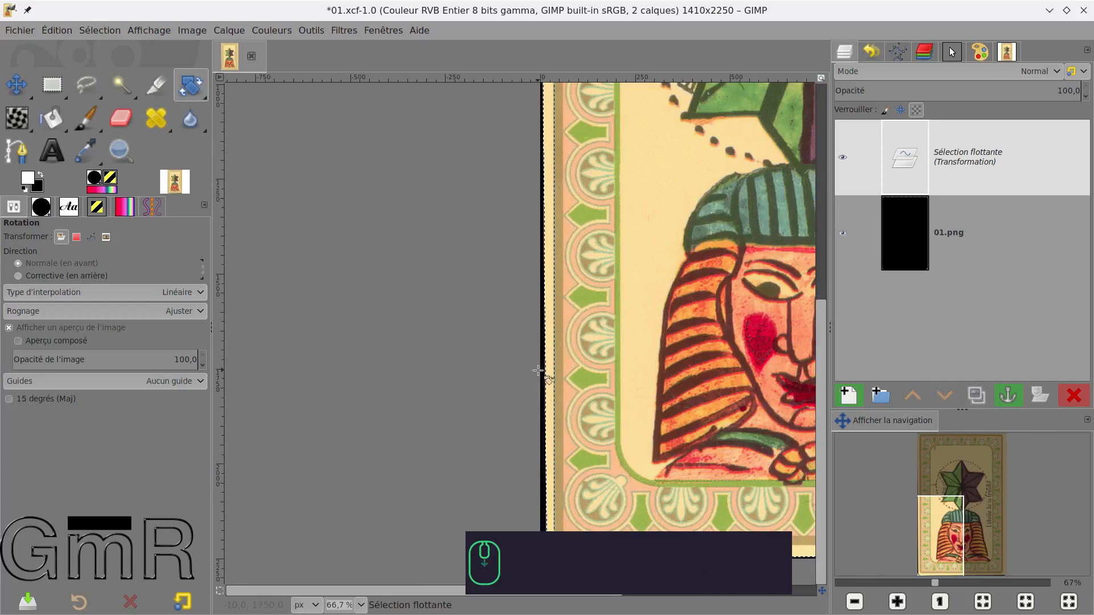
key("ctrl")
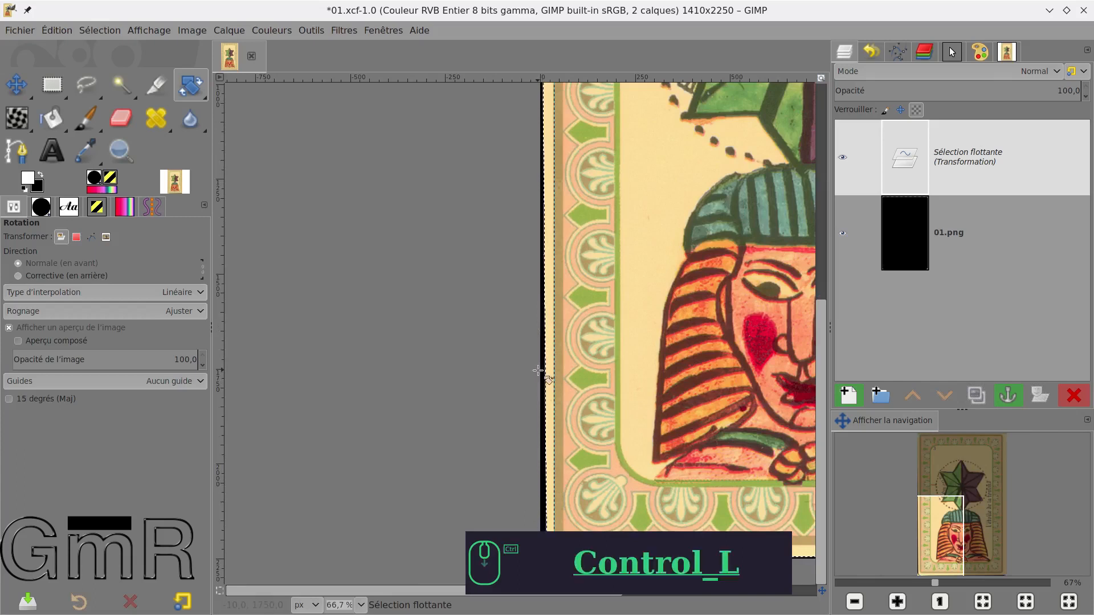
scroll(538, 371, "down", 3)
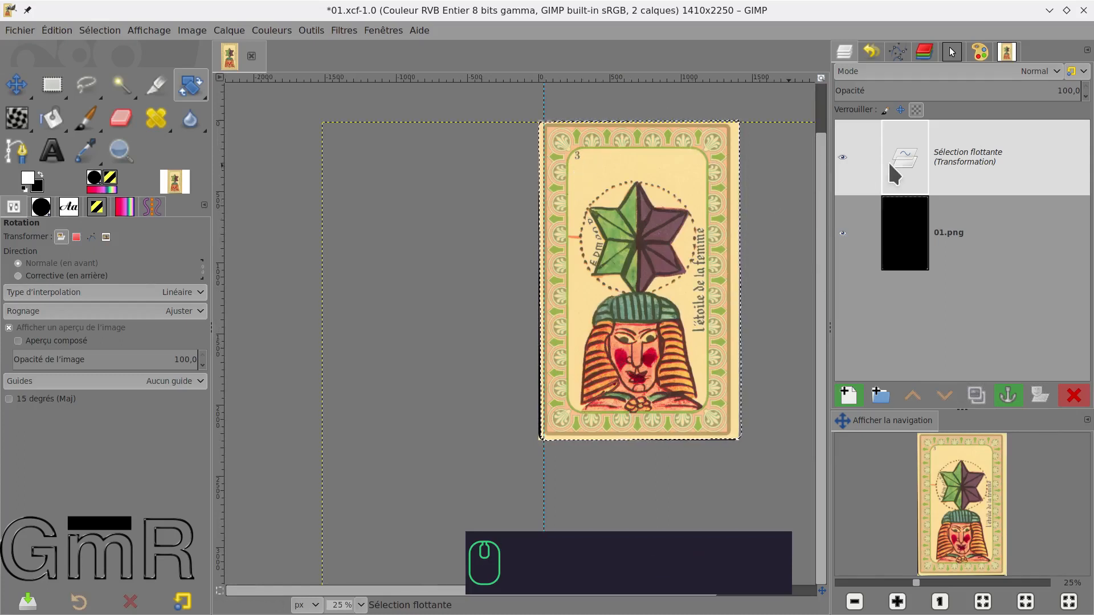
left_click(1008, 396)
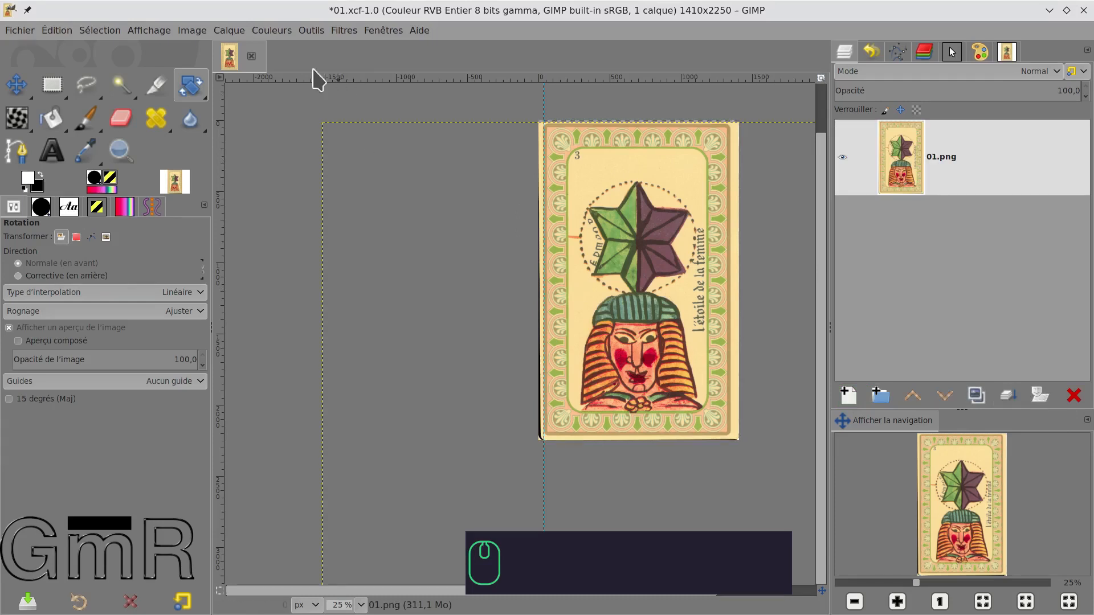
Export the straightened card 3 image as 04.png in the Cartes folder
left_click(21, 32)
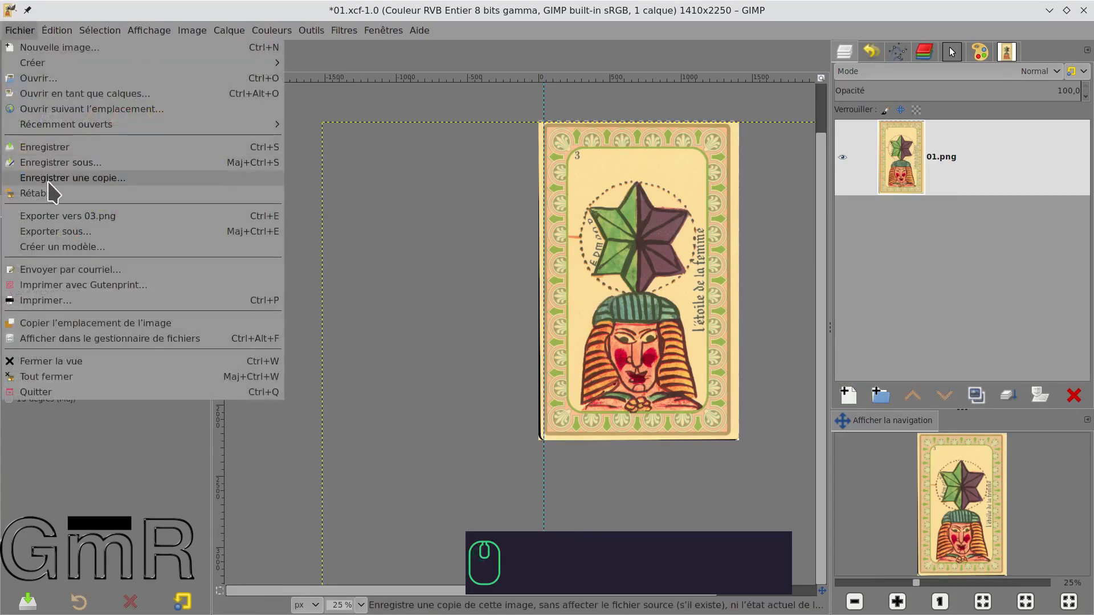
left_click(60, 231)
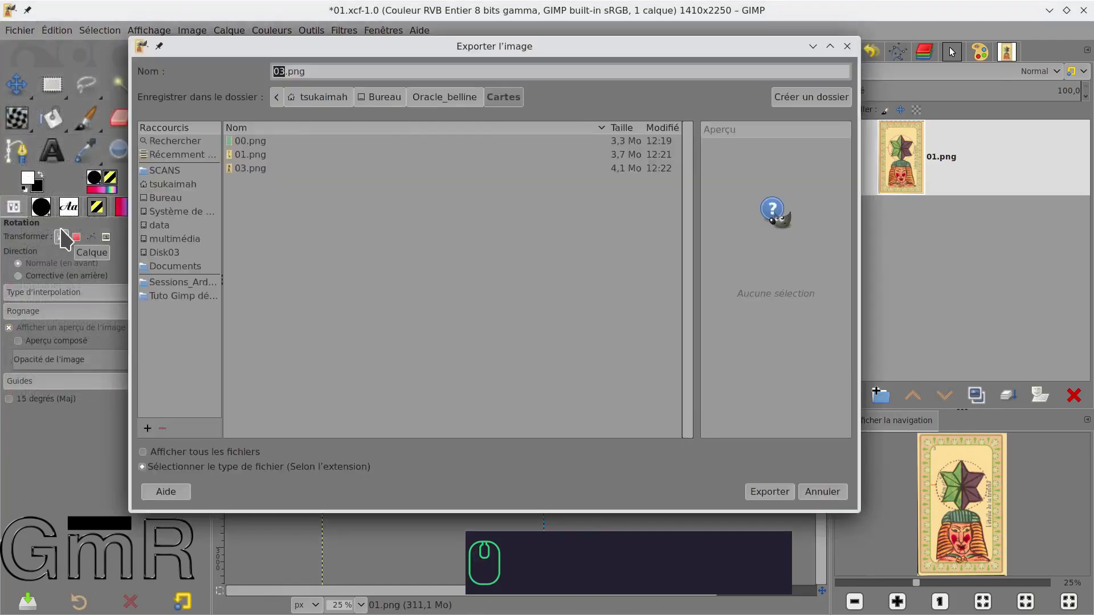
type("04")
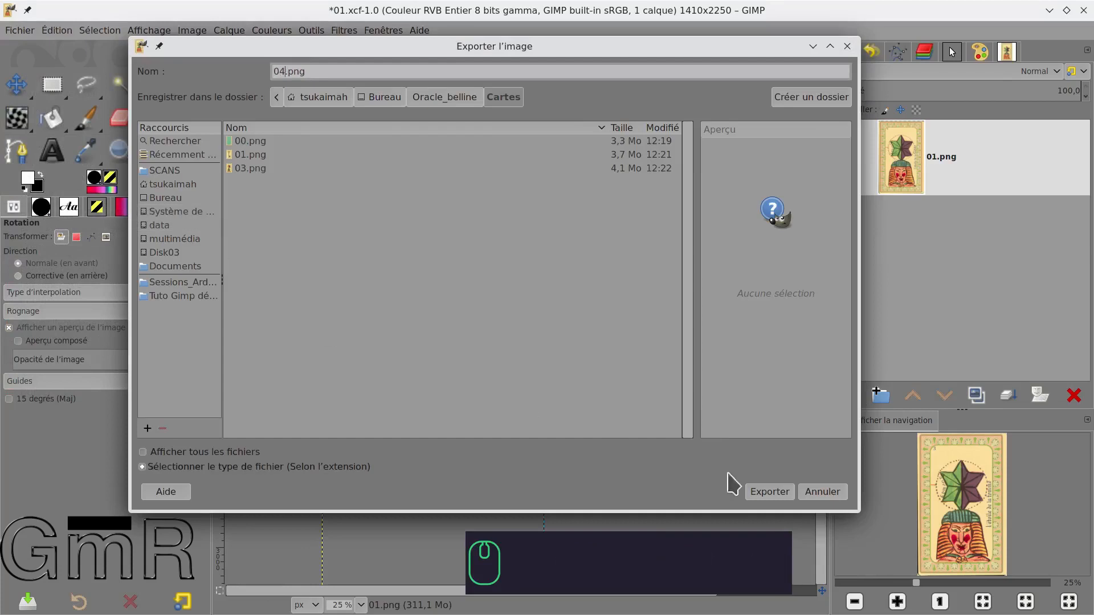
left_click(773, 490)
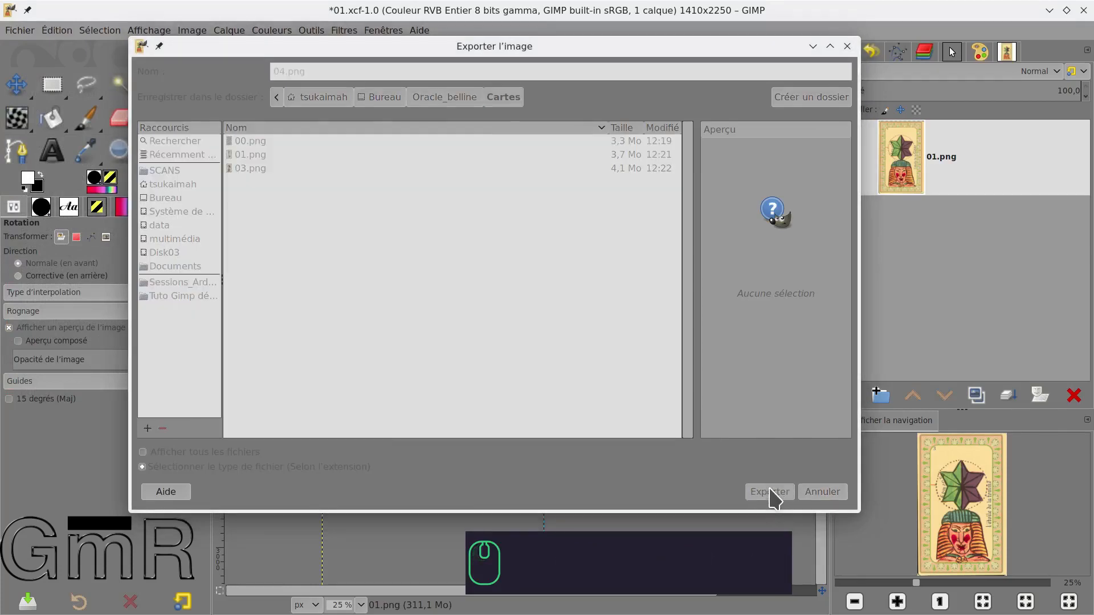